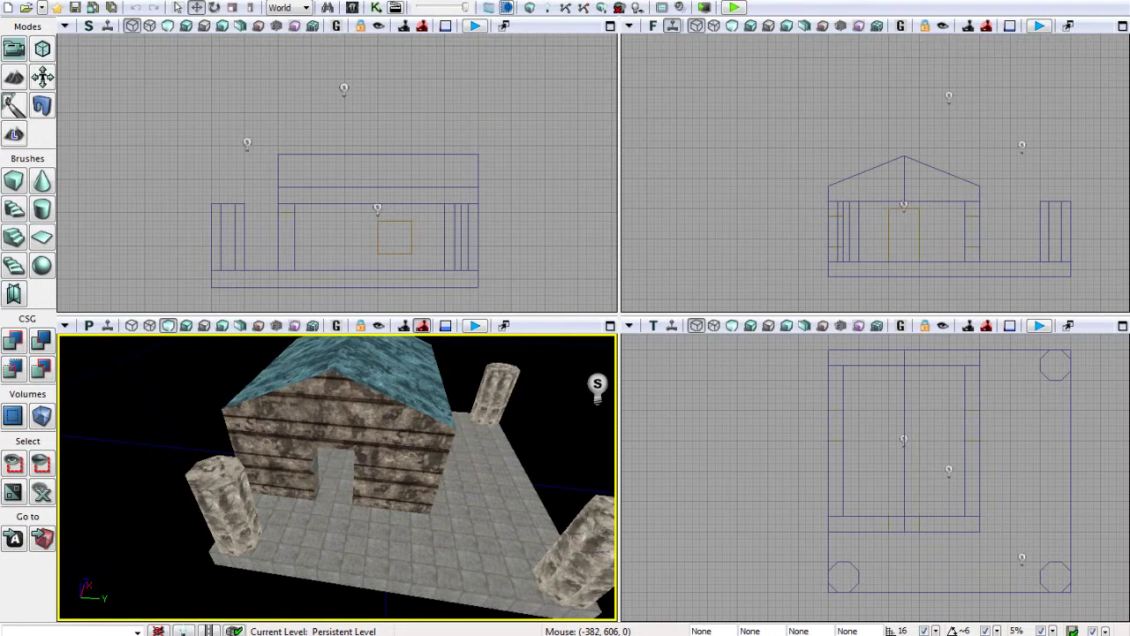
# - Examine the house, its doorway and the surrounding pillars from several angles
pyautogui.moveTo(424, 496); pyautogui.dragTo(359, 502, button='right')
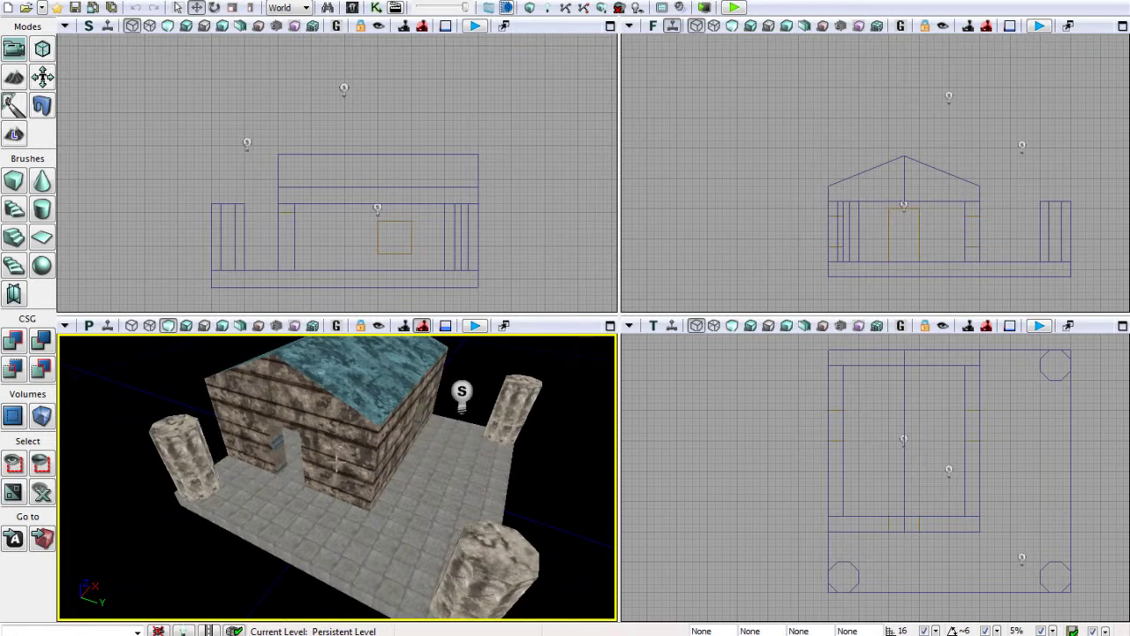
pyautogui.keyDown('alt'); pyautogui.moveTo(518, 506); pyautogui.dragTo(611, 497); pyautogui.keyUp('alt')
pyautogui.keyDown('alt'); pyautogui.moveTo(522, 454); pyautogui.dragTo(484, 495); pyautogui.keyUp('alt')
pyautogui.moveTo(426, 560); pyautogui.dragTo(404, 498)
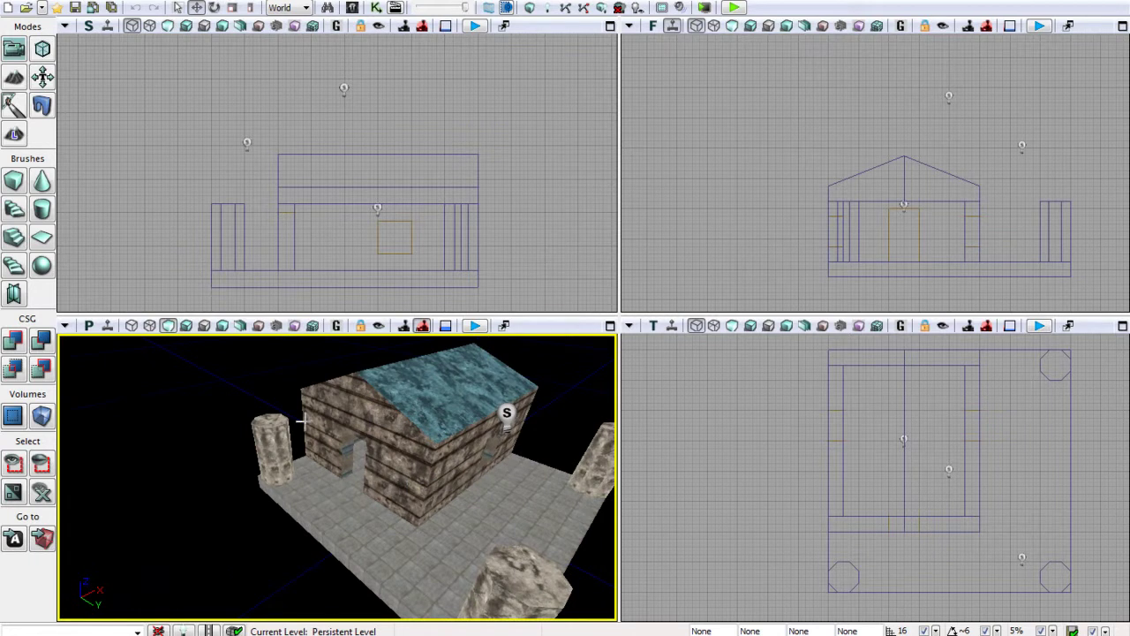
pyautogui.press('w')
pyautogui.moveTo(415, 442); pyautogui.dragTo(213, 616, button='right')
pyautogui.press('s')
pyautogui.press('w')
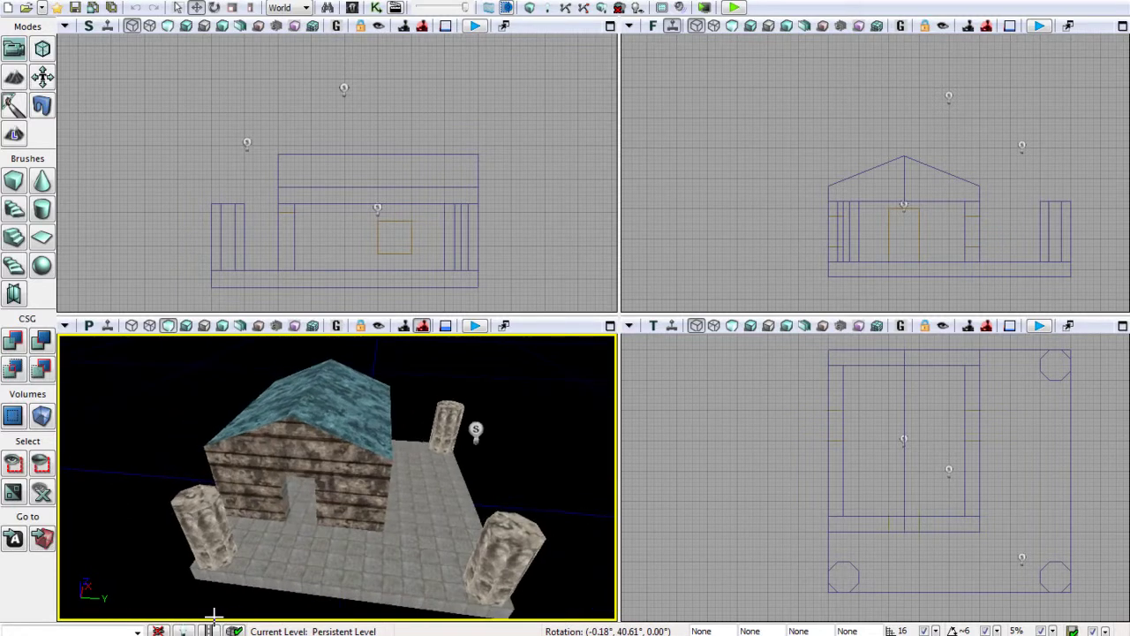
# - Select the front wall with both gable halves, plus the adjoining side wall and the strip above it
pyautogui.click(356, 494)
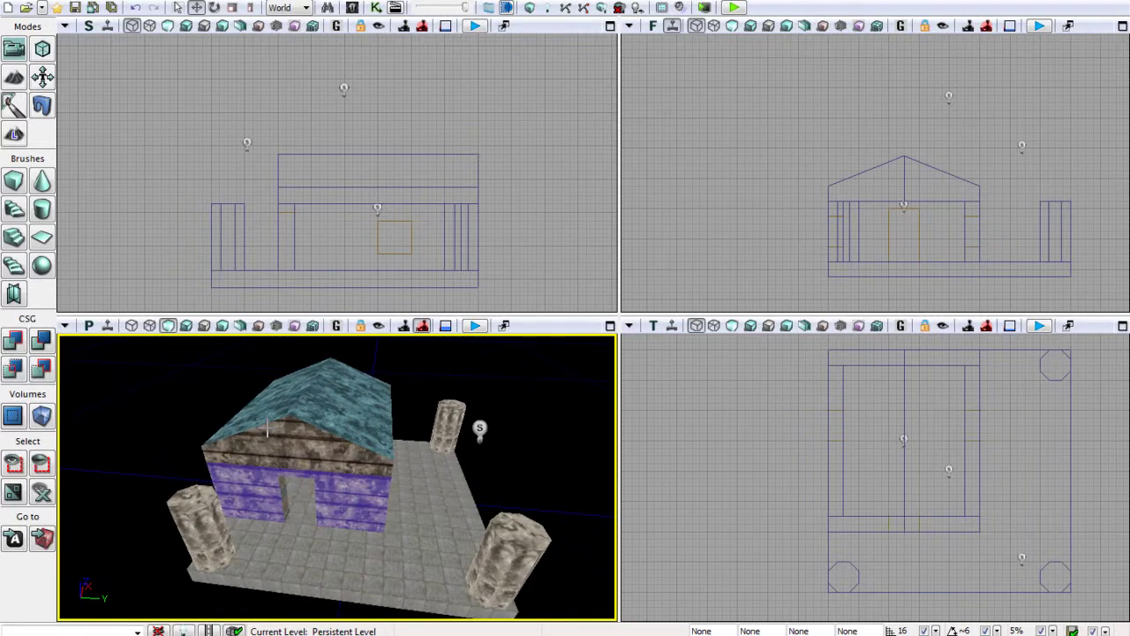
pyautogui.keyDown('ctrl'); pyautogui.click(328, 456); pyautogui.keyUp('ctrl')
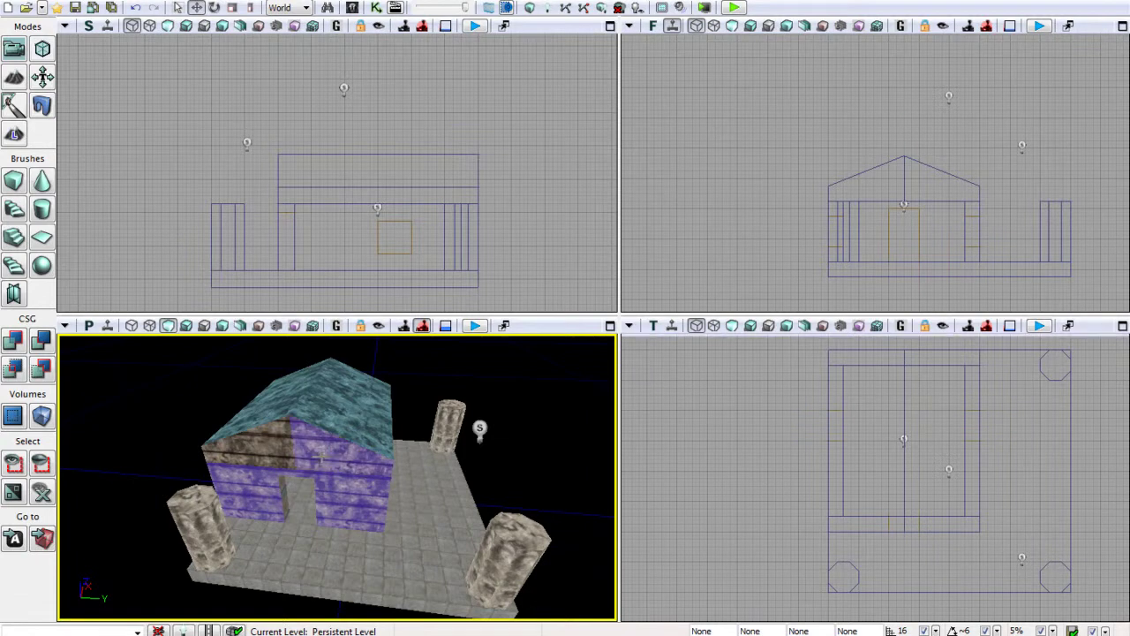
pyautogui.keyDown('ctrl'); pyautogui.click(262, 458); pyautogui.keyUp('ctrl')
pyautogui.press('d')
pyautogui.moveTo(266, 464); pyautogui.dragTo(74, 480, button='right')
pyautogui.keyDown('ctrl'); pyautogui.click(413, 478); pyautogui.keyUp('ctrl')
pyautogui.keyDown('ctrl'); pyautogui.click(430, 444); pyautogui.keyUp('ctrl')
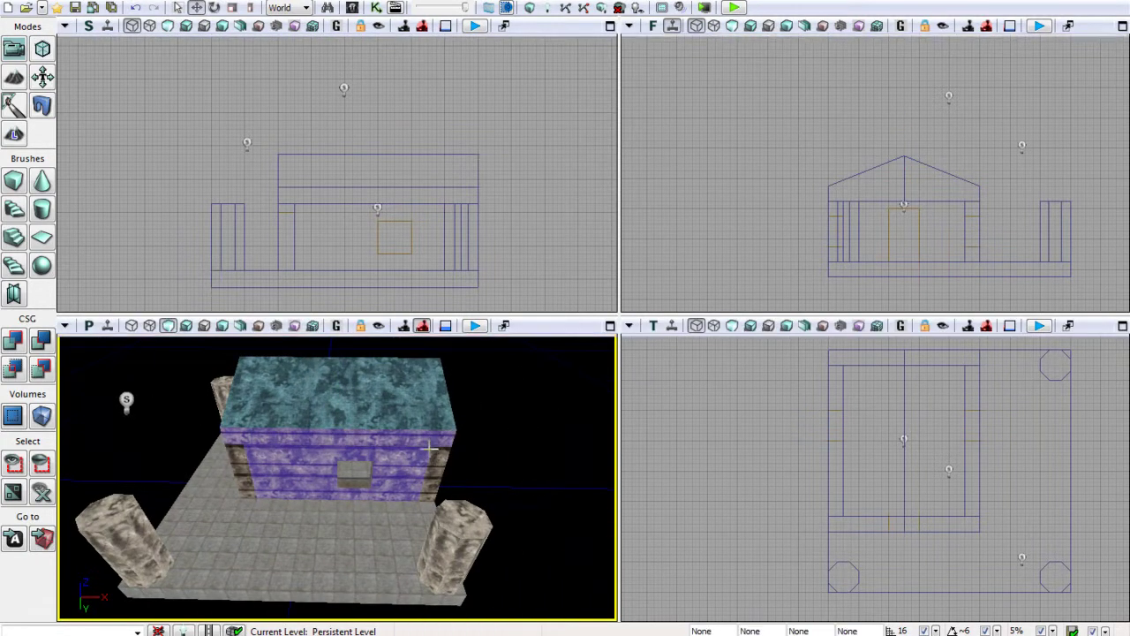
# - Add the rear wall, its gable halves and the opposite side wall surfaces to the selection
pyautogui.press('d')
pyautogui.moveTo(274, 461); pyautogui.dragTo(26, 448, button='right')
pyautogui.keyDown('ctrl'); pyautogui.click(353, 467); pyautogui.keyUp('ctrl')
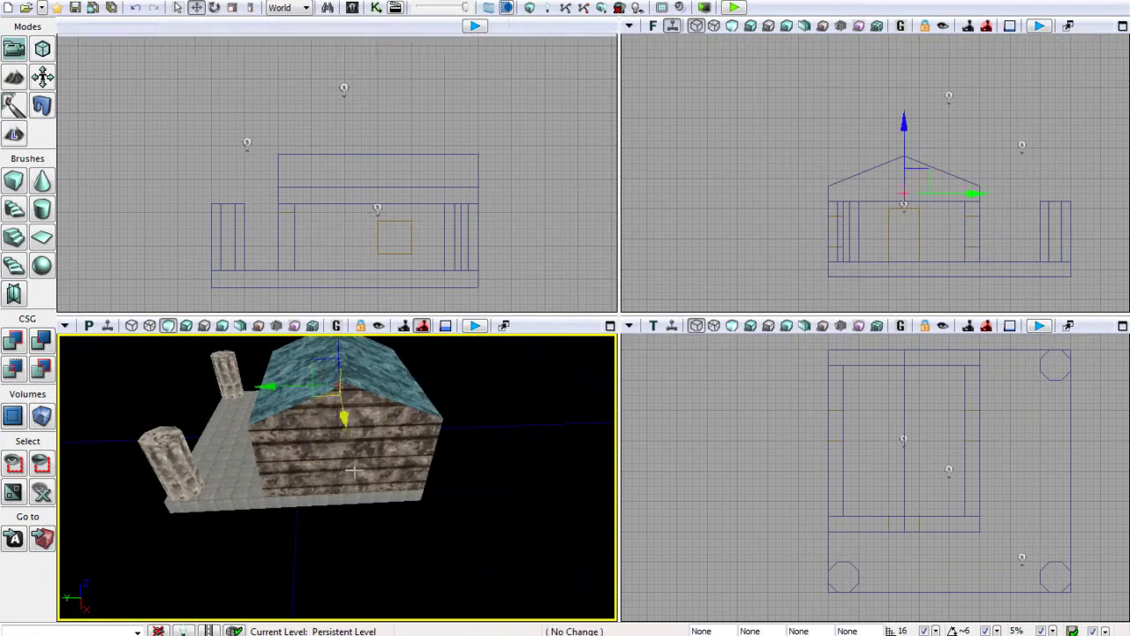
pyautogui.keyDown('ctrl'); pyautogui.click(369, 426); pyautogui.keyUp('ctrl')
pyautogui.keyDown('ctrl'); pyautogui.click(322, 428); pyautogui.keyUp('ctrl')
pyautogui.moveTo(489, 431); pyautogui.dragTo(44, 431, button='right')
pyautogui.press('d')
pyautogui.click(481, 479)
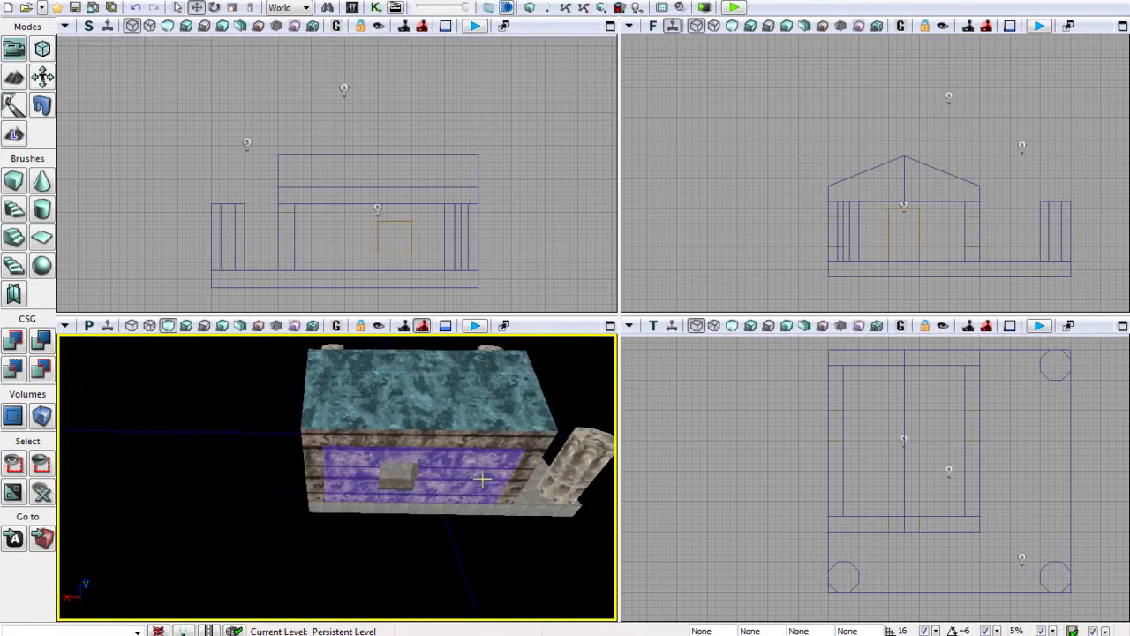
pyautogui.keyDown('ctrl'); pyautogui.click(373, 450); pyautogui.keyUp('ctrl')
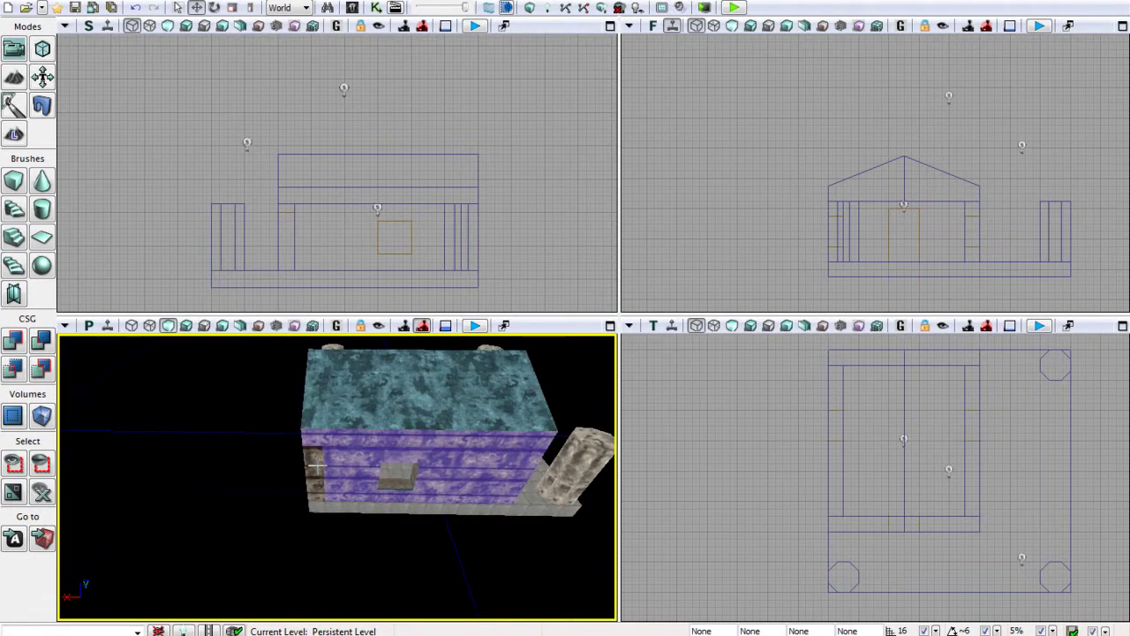
# - Complete the selection of the house's exterior wall surfaces and open their surface properties
pyautogui.press('d')
pyautogui.moveTo(371, 449); pyautogui.dragTo(59, 460, button='right')
pyautogui.press('s')
pyautogui.press('d')
pyautogui.moveTo(538, 474); pyautogui.dragTo(341, 438, button='right')
pyautogui.press('w')
pyautogui.press('d')
pyautogui.press('w')
pyautogui.press('s')
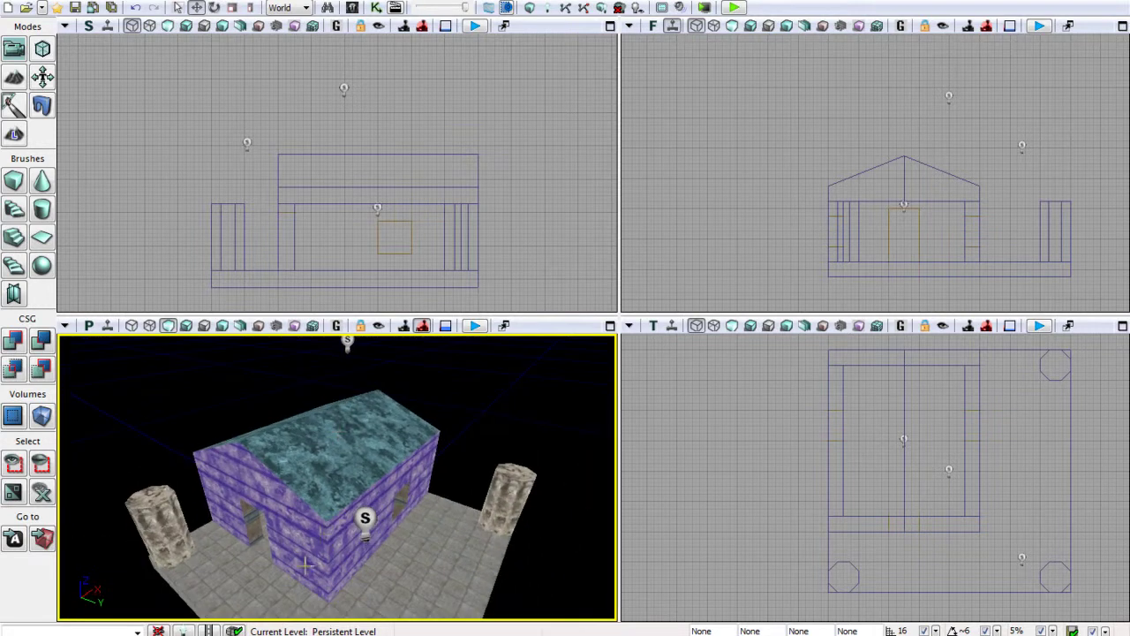
pyautogui.rightClick(307, 564)
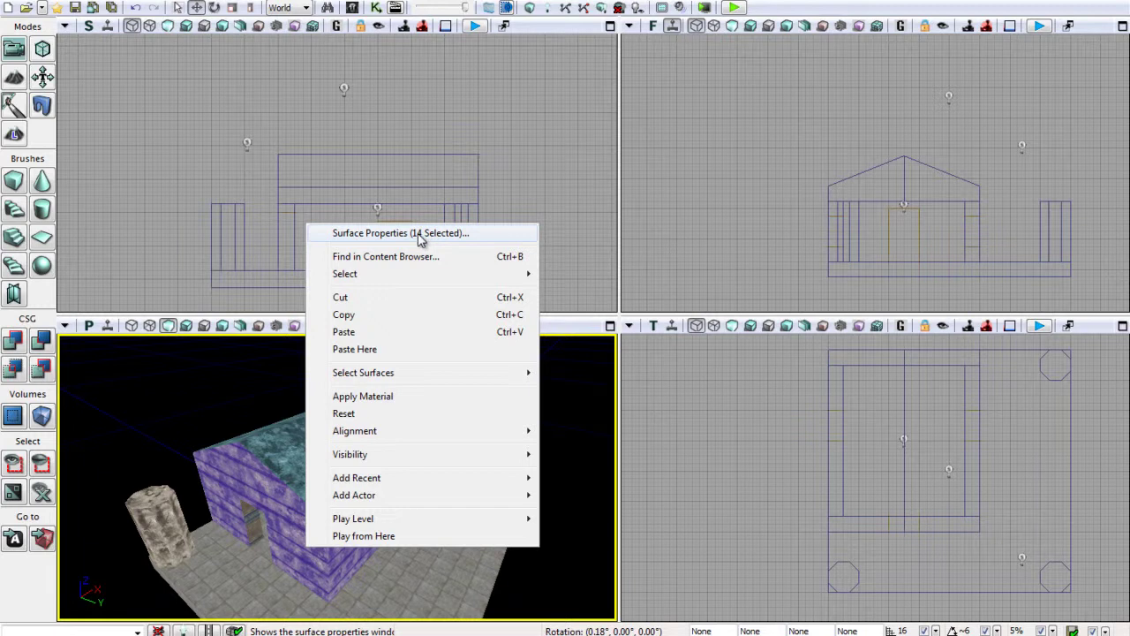
pyautogui.click(421, 235)
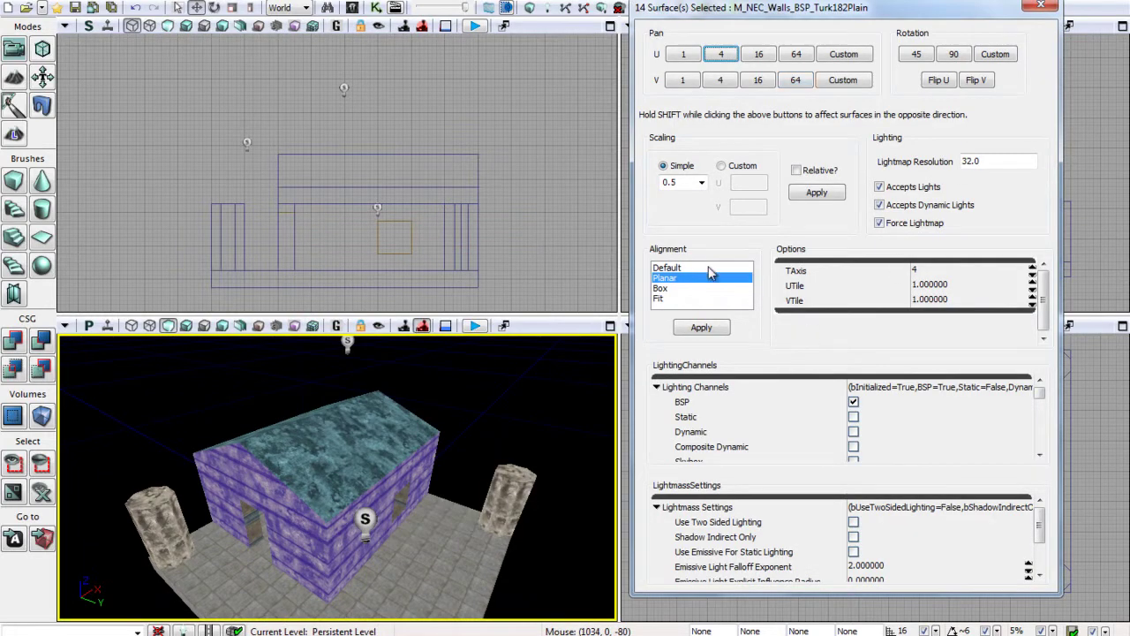
# - Choose a simple scaling value of 1.0 and apply Planar alignment to the selected wall surfaces
pyautogui.click(708, 268)
pyautogui.click(700, 183)
pyautogui.click(693, 237)
pyautogui.click(695, 238)
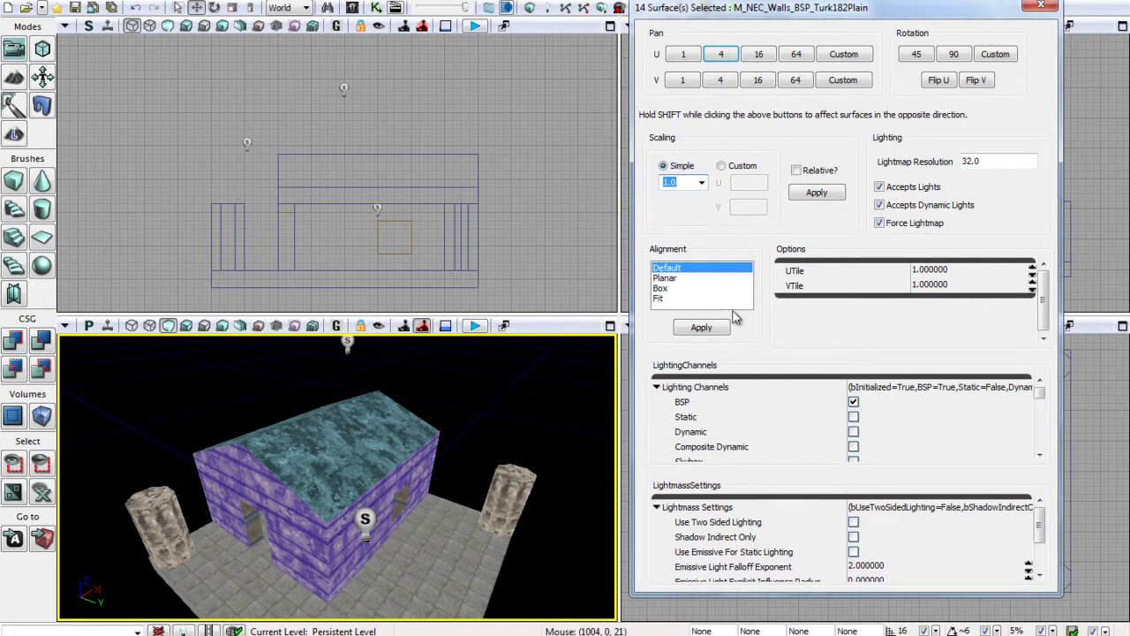
pyautogui.click(671, 278)
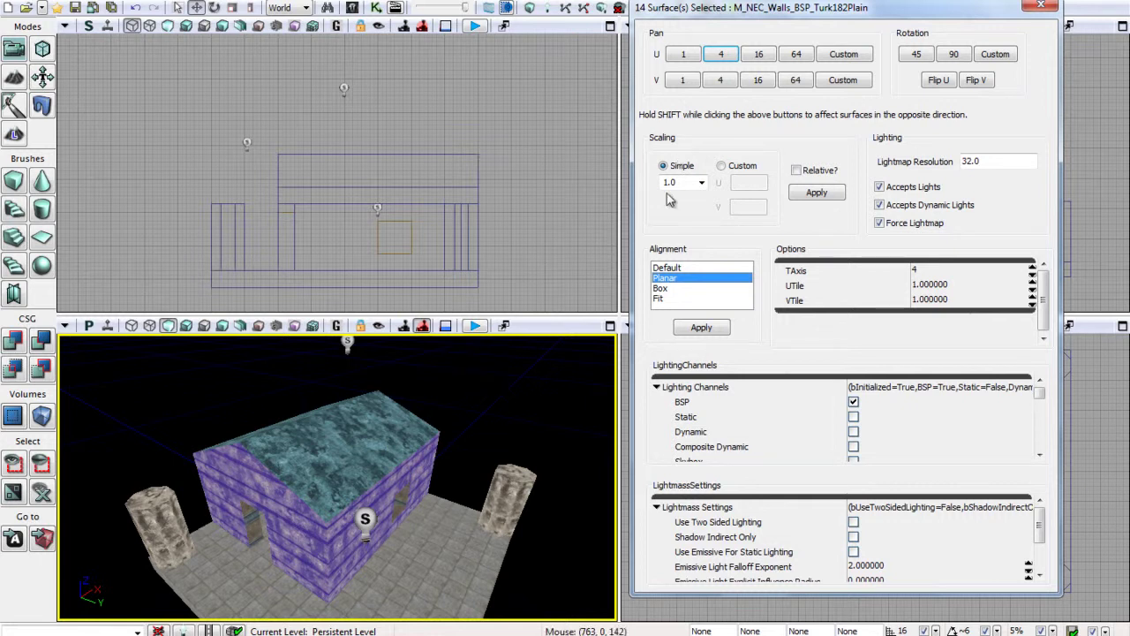
pyautogui.click(699, 328)
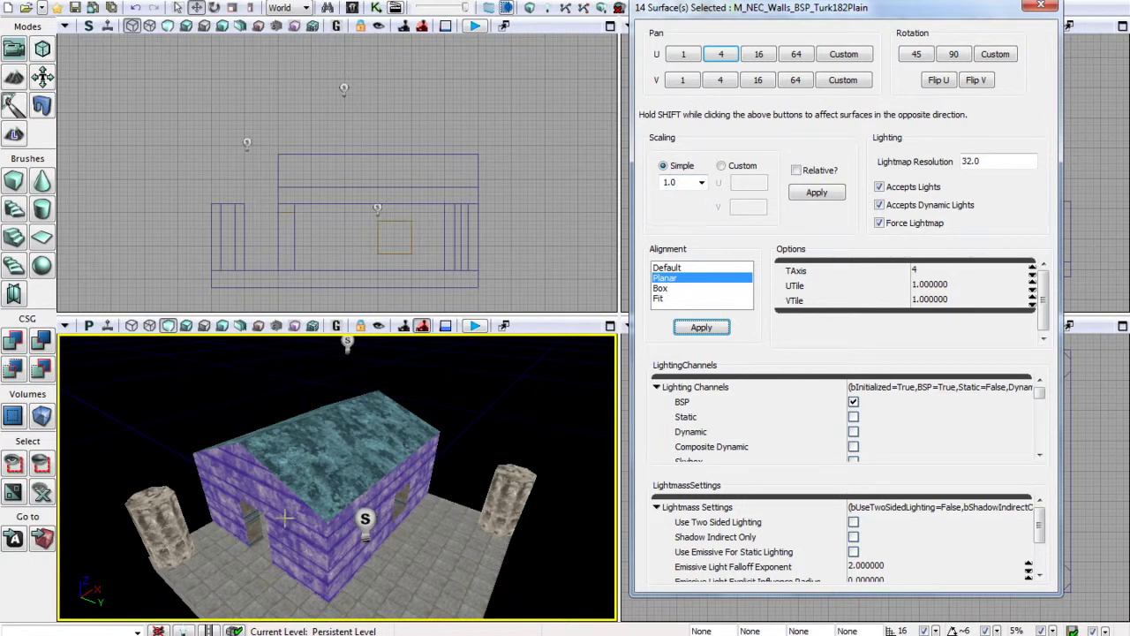
# - Try simple texture scales of 0.25 and 2.0 on the selected walls
pyautogui.click(701, 182)
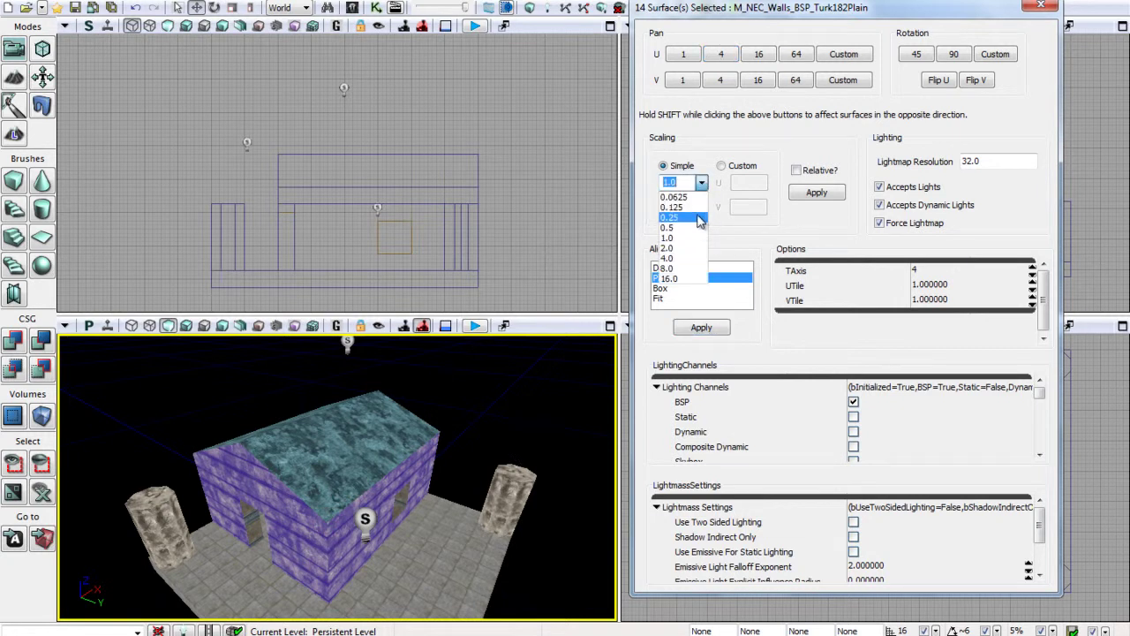
pyautogui.click(706, 219)
pyautogui.click(816, 193)
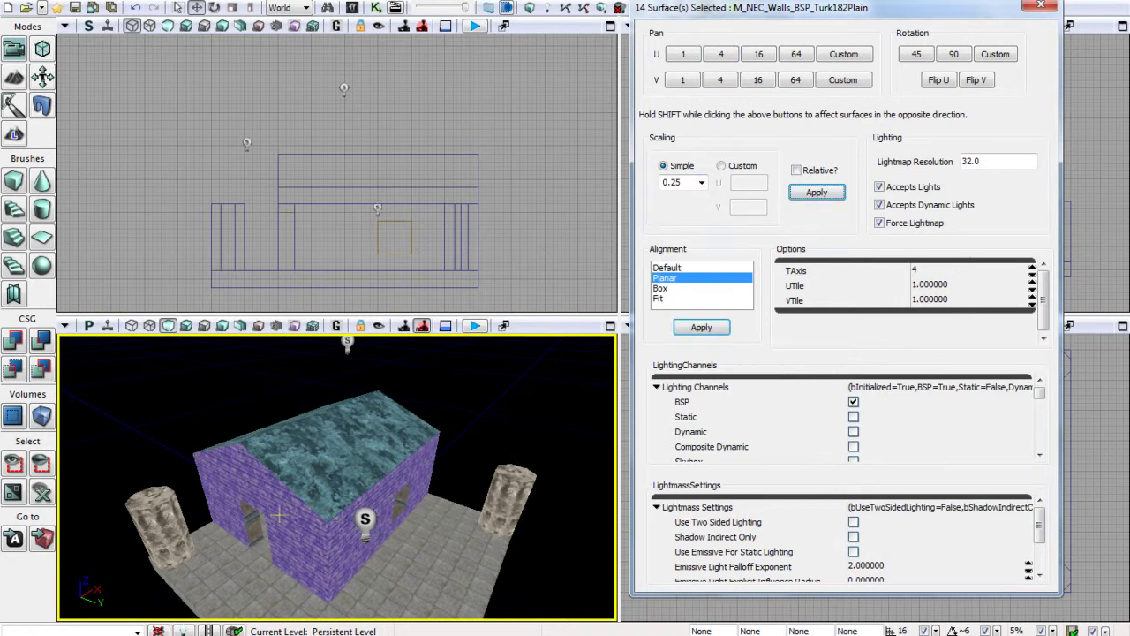
pyautogui.click(701, 182)
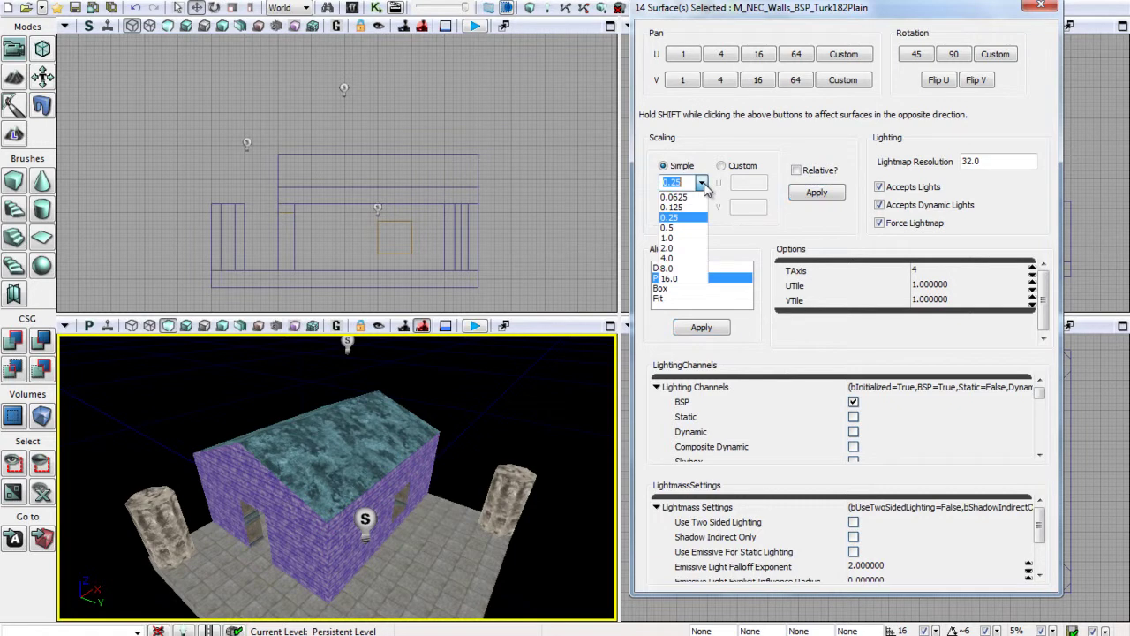
pyautogui.click(673, 248)
pyautogui.click(821, 194)
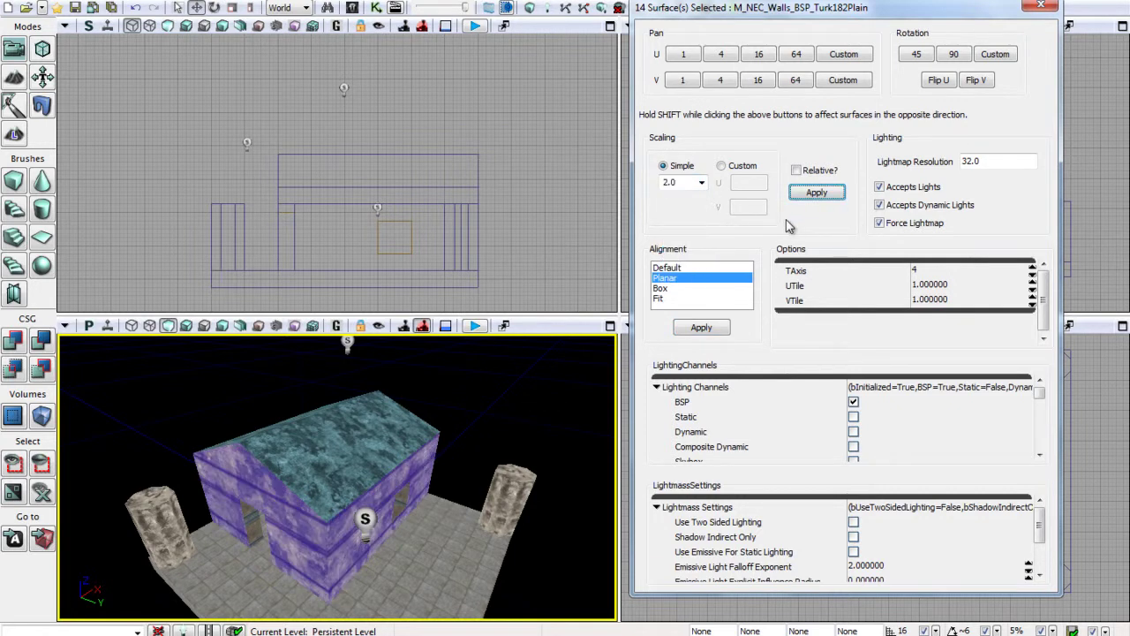
# - Apply a simple texture scale of 4.0 to the selected walls
pyautogui.click(701, 182)
pyautogui.click(696, 257)
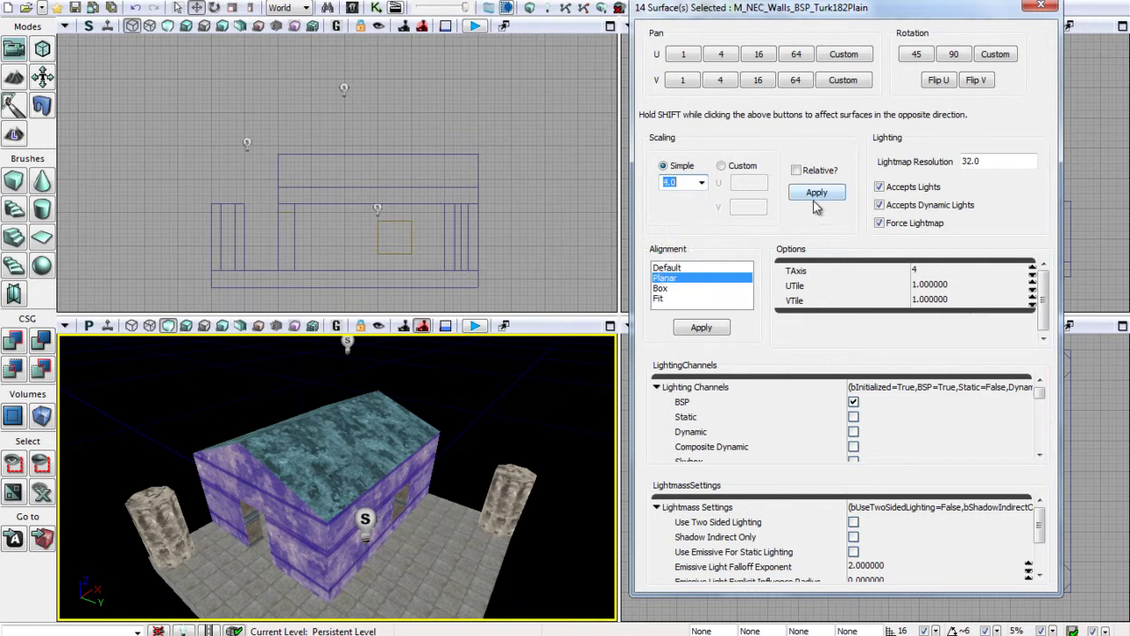
pyautogui.click(817, 194)
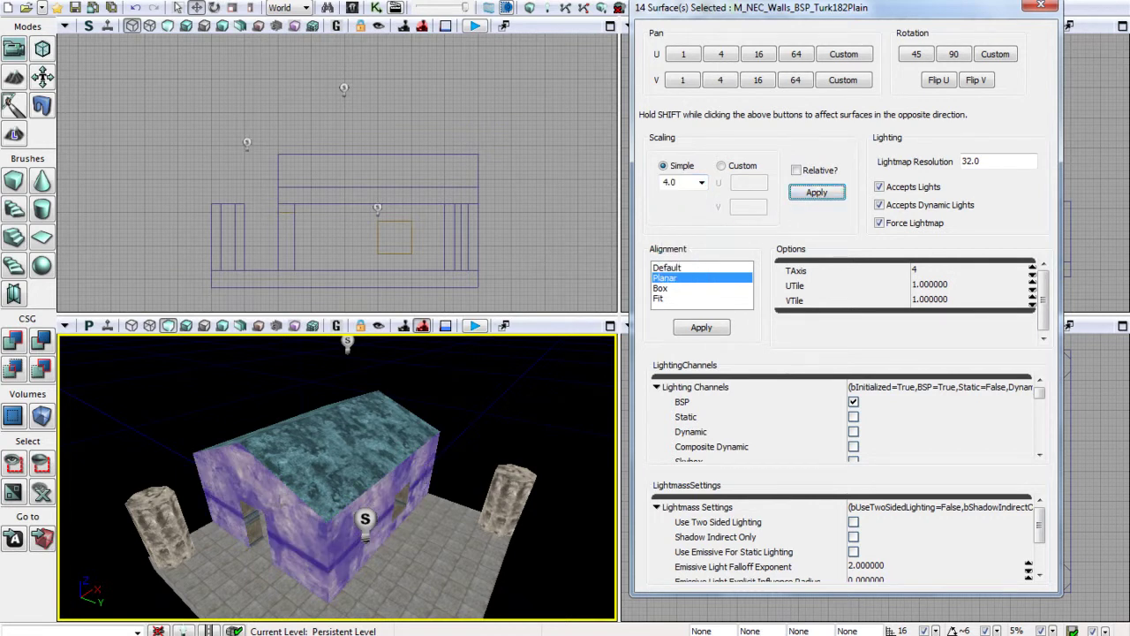
# - Pan the wall texture along U and V in increments of 4
pyautogui.moveTo(323, 436); pyautogui.dragTo(348, 467)
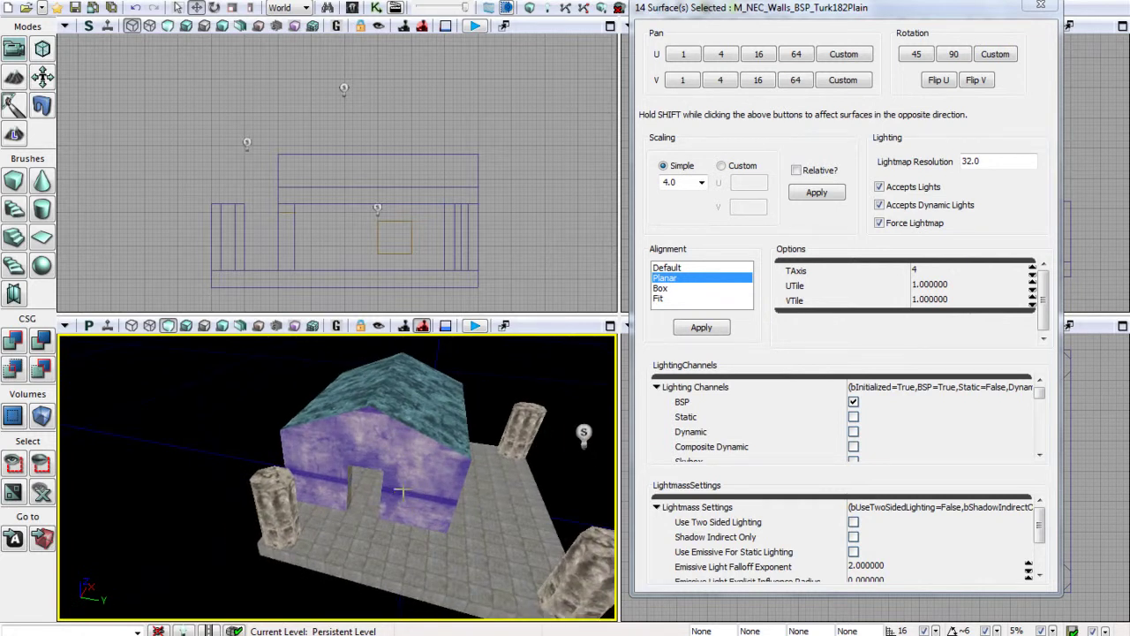
pyautogui.moveTo(428, 501); pyautogui.dragTo(373, 509)
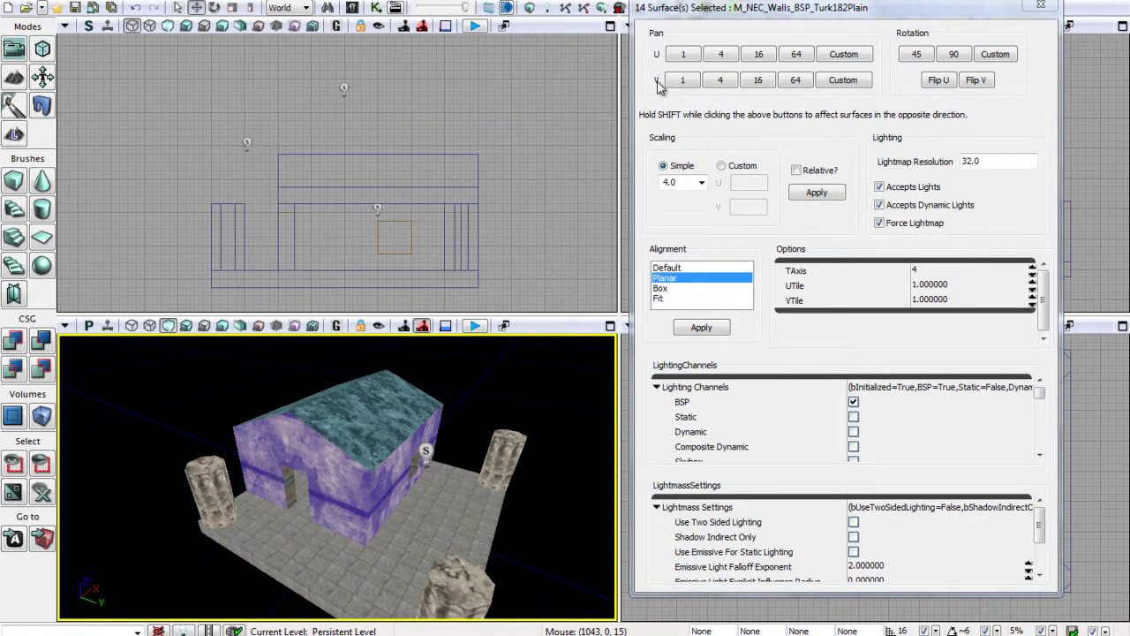
pyautogui.click(721, 55)
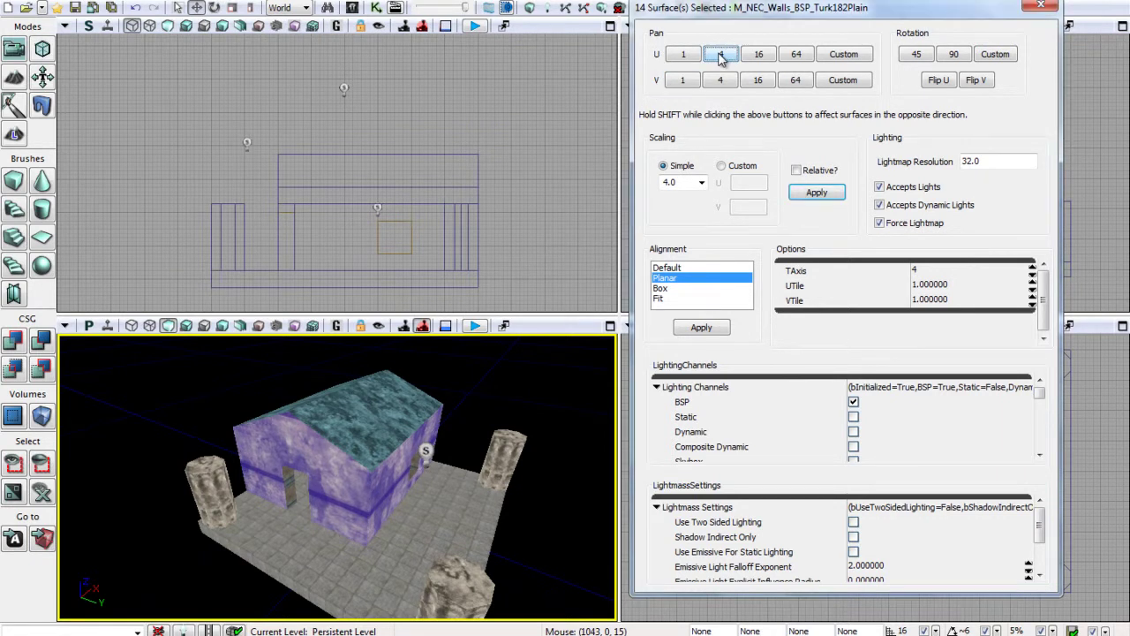
pyautogui.click(723, 60)
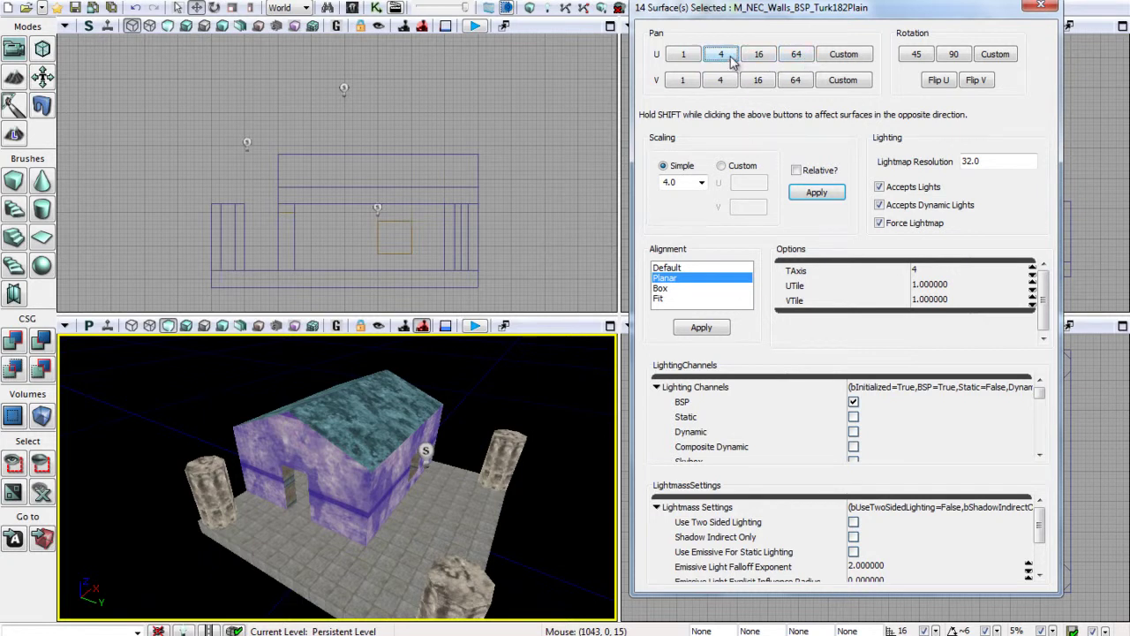
pyautogui.click(726, 85)
pyautogui.click(726, 86)
pyautogui.click(726, 86)
pyautogui.click(726, 86)
pyautogui.click(726, 86)
pyautogui.click(727, 86)
pyautogui.click(726, 86)
# - Fine-tune the wall texture's V pan in increments of 4 and 1 to align its dark trim with the wall base
pyautogui.press('w')
pyautogui.moveTo(371, 477); pyautogui.dragTo(345, 621, button='right')
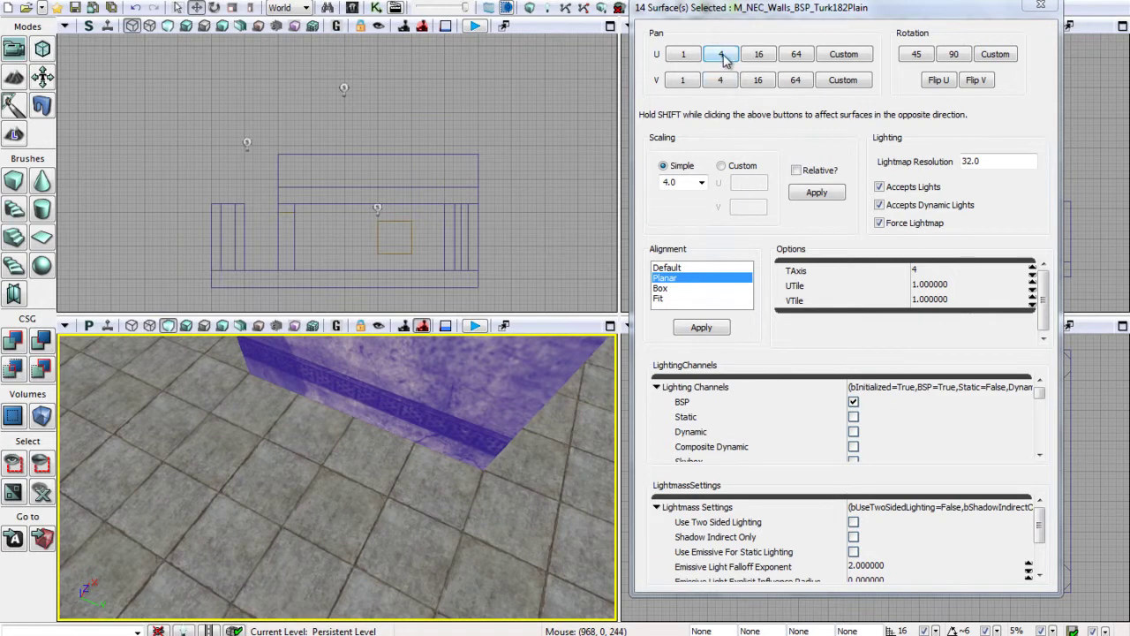
pyautogui.click(722, 80)
pyautogui.click(722, 80)
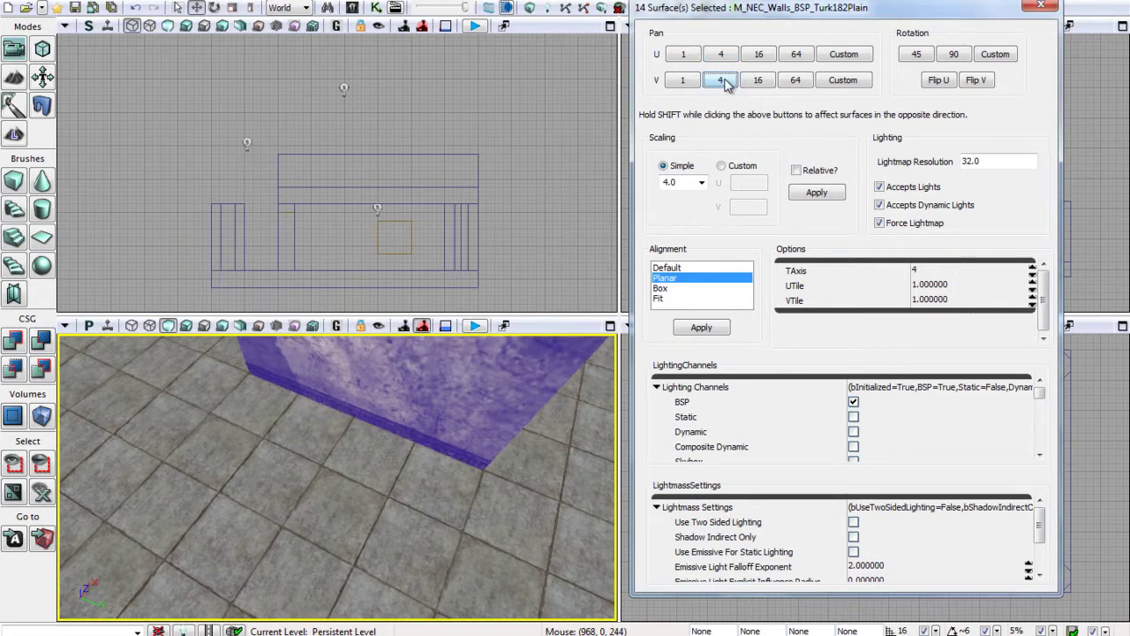
pyautogui.click(725, 81)
pyautogui.click(684, 82)
pyautogui.click(683, 82)
# - Select both slopes of the house's roof in place of the walls
pyautogui.moveTo(547, 433); pyautogui.dragTo(58, 399, button='right')
pyautogui.moveTo(55, 398); pyautogui.dragTo(62, 427)
pyautogui.moveTo(60, 427); pyautogui.dragTo(67, 432, button='right')
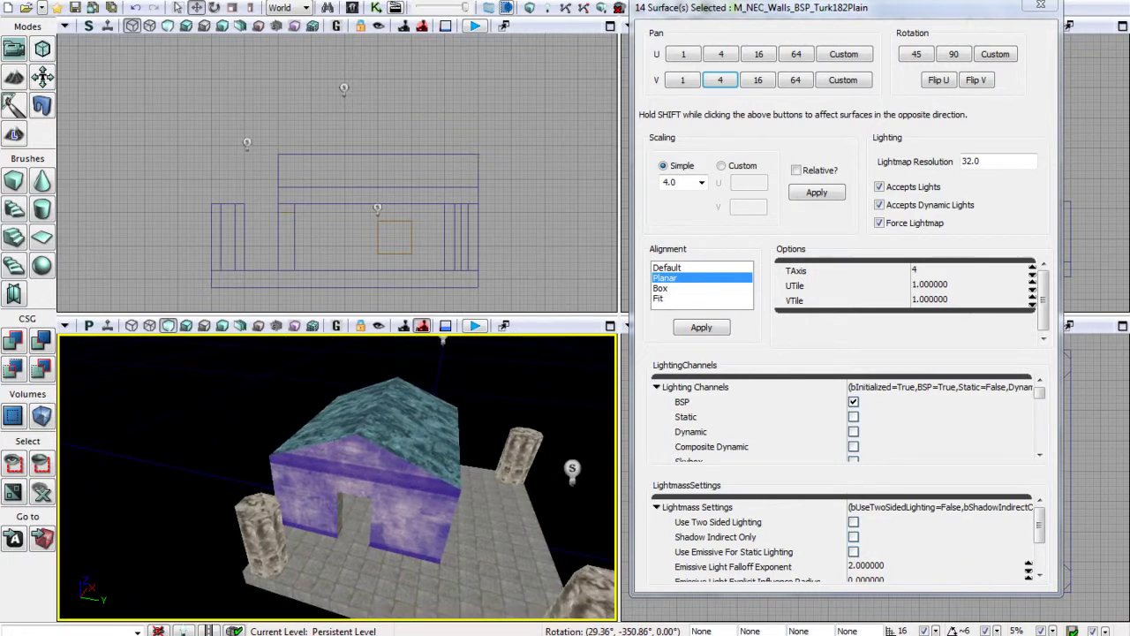
pyautogui.click(280, 405)
pyautogui.click(360, 415)
pyautogui.keyDown('ctrl'); pyautogui.click(404, 425); pyautogui.keyUp('ctrl')
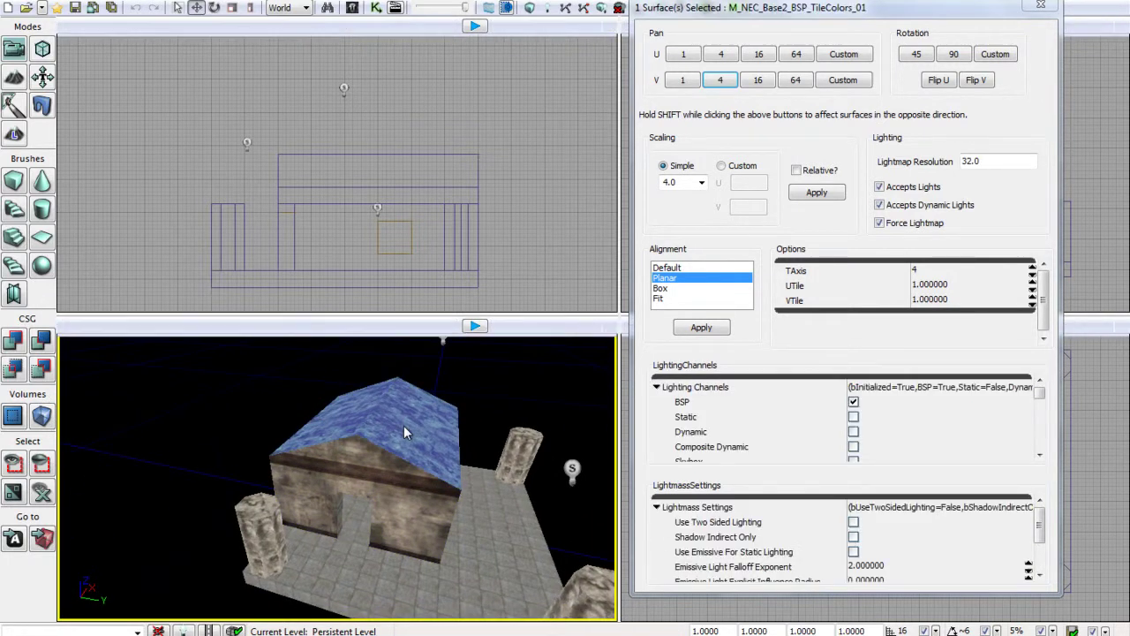
# - Apply Planar alignment and a simple texture scale of 2.0 to both roof slopes
pyautogui.moveTo(499, 390); pyautogui.dragTo(478, 418, button='right')
pyautogui.scroll(4, 478, 418)
pyautogui.scroll(-4, 478, 418)
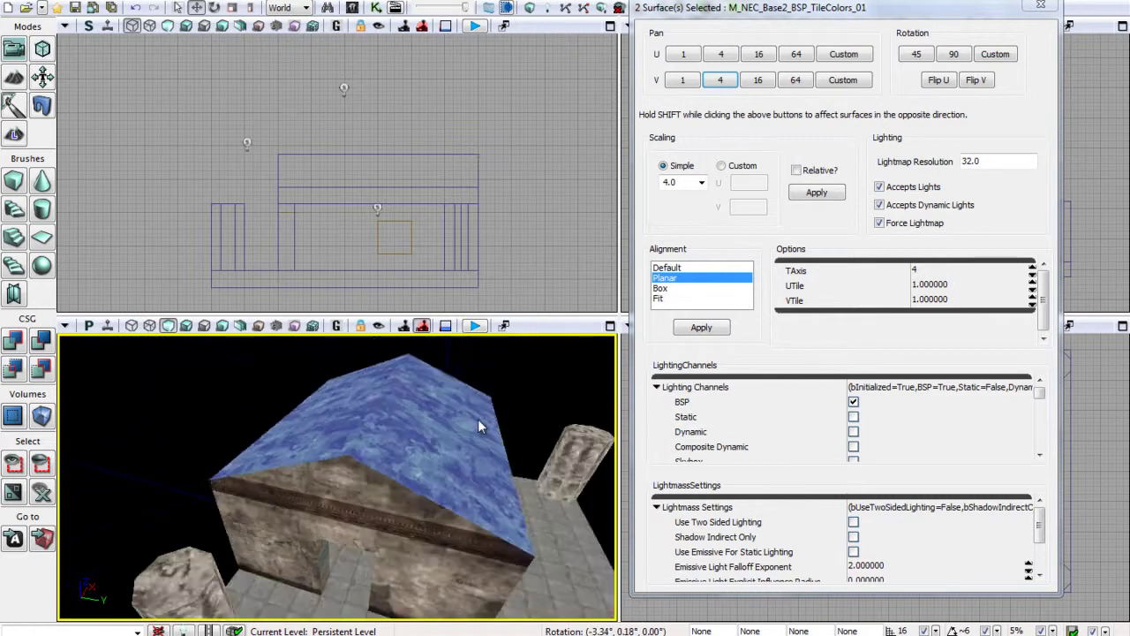
pyautogui.click(702, 328)
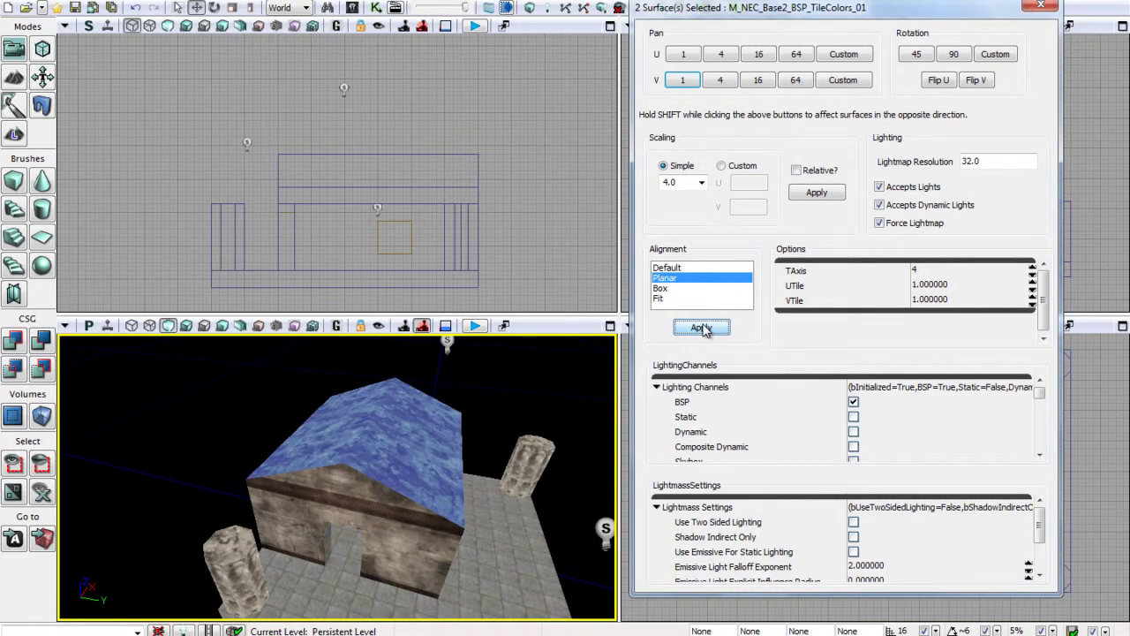
pyautogui.click(701, 182)
pyautogui.click(667, 248)
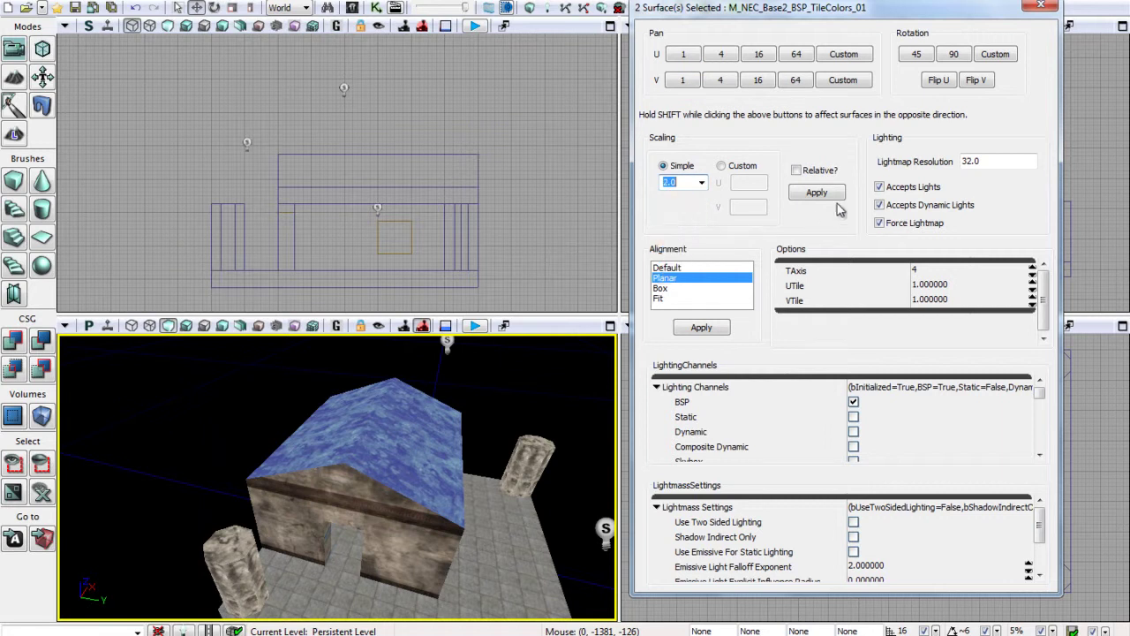
pyautogui.click(835, 199)
# - Select all surfaces of the first pillar beside the house, including its top face, in place of the roof
pyautogui.click(503, 386)
pyautogui.moveTo(509, 389); pyautogui.dragTo(377, 431, button='right')
pyautogui.moveTo(199, 451); pyautogui.dragTo(146, 385, button='right')
pyautogui.click(420, 461)
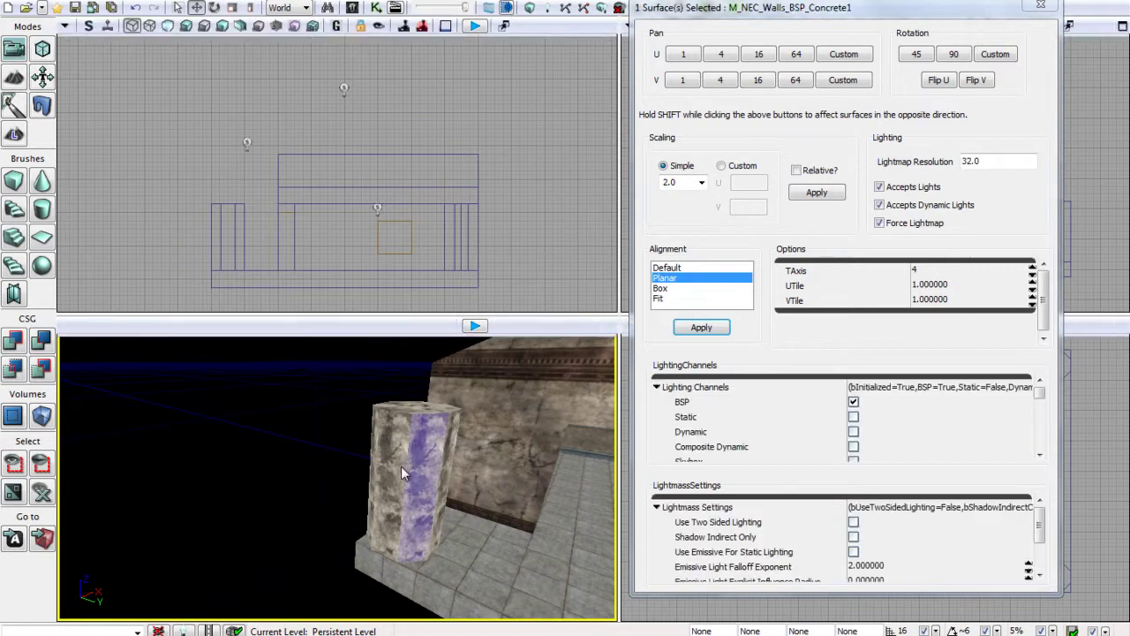
pyautogui.keyDown('ctrl'); pyautogui.click(448, 471); pyautogui.keyUp('ctrl')
pyautogui.moveTo(448, 470); pyautogui.dragTo(573, 459, button='right')
pyautogui.keyDown('ctrl'); pyautogui.click(403, 435); pyautogui.keyUp('ctrl')
pyautogui.moveTo(404, 435); pyautogui.dragTo(621, 408, button='right')
pyautogui.keyDown('ctrl'); pyautogui.click(341, 437); pyautogui.keyUp('ctrl')
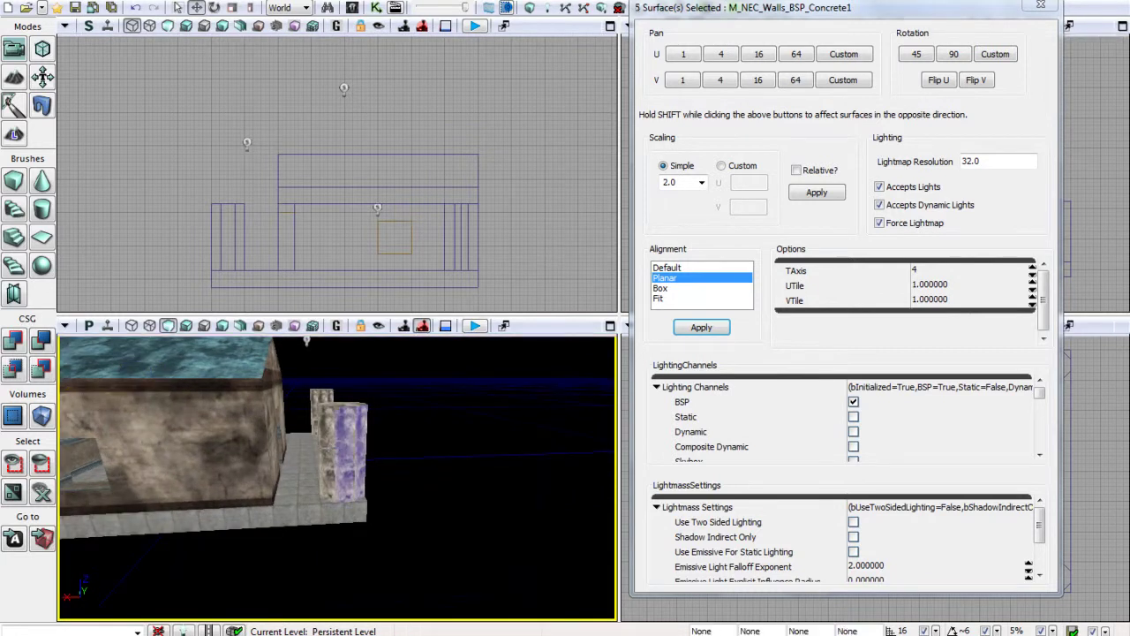
pyautogui.keyDown('ctrl'); pyautogui.click(326, 448); pyautogui.keyUp('ctrl')
pyautogui.moveTo(327, 447); pyautogui.dragTo(417, 435, button='right')
pyautogui.moveTo(593, 434); pyautogui.dragTo(624, 407, button='right')
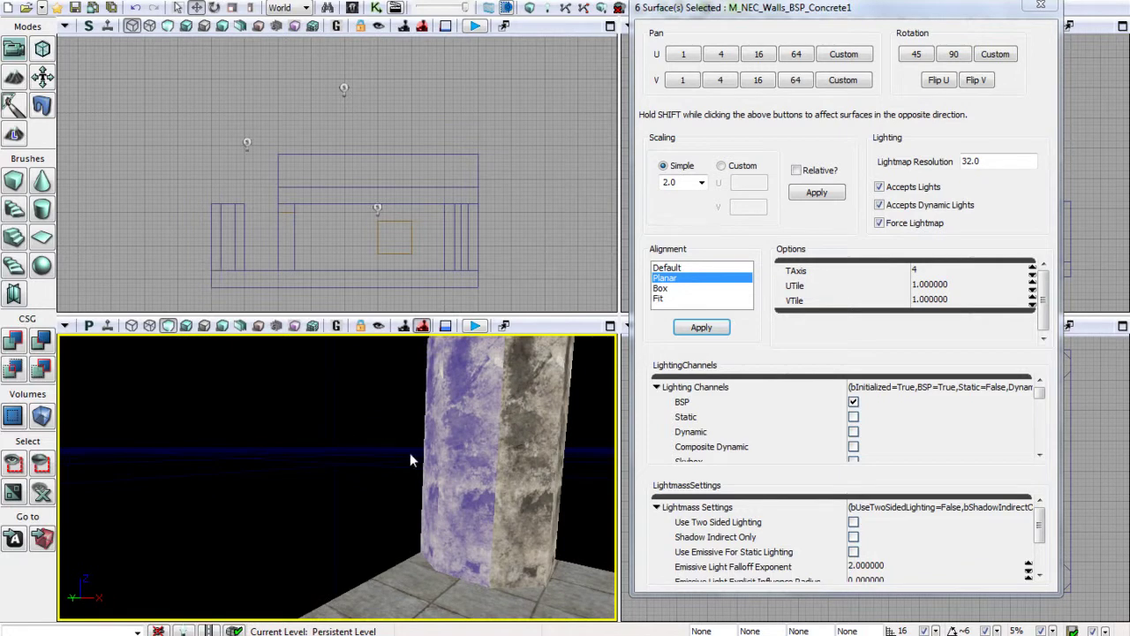
pyautogui.keyDown('ctrl'); pyautogui.click(525, 438); pyautogui.keyUp('ctrl')
pyautogui.moveTo(362, 516); pyautogui.dragTo(265, 520, button='right')
pyautogui.keyDown('ctrl'); pyautogui.click(495, 498); pyautogui.keyUp('ctrl')
pyautogui.moveTo(518, 492); pyautogui.dragTo(530, 411, button='right')
pyautogui.keyDown('ctrl'); pyautogui.click(477, 497); pyautogui.keyUp('ctrl')
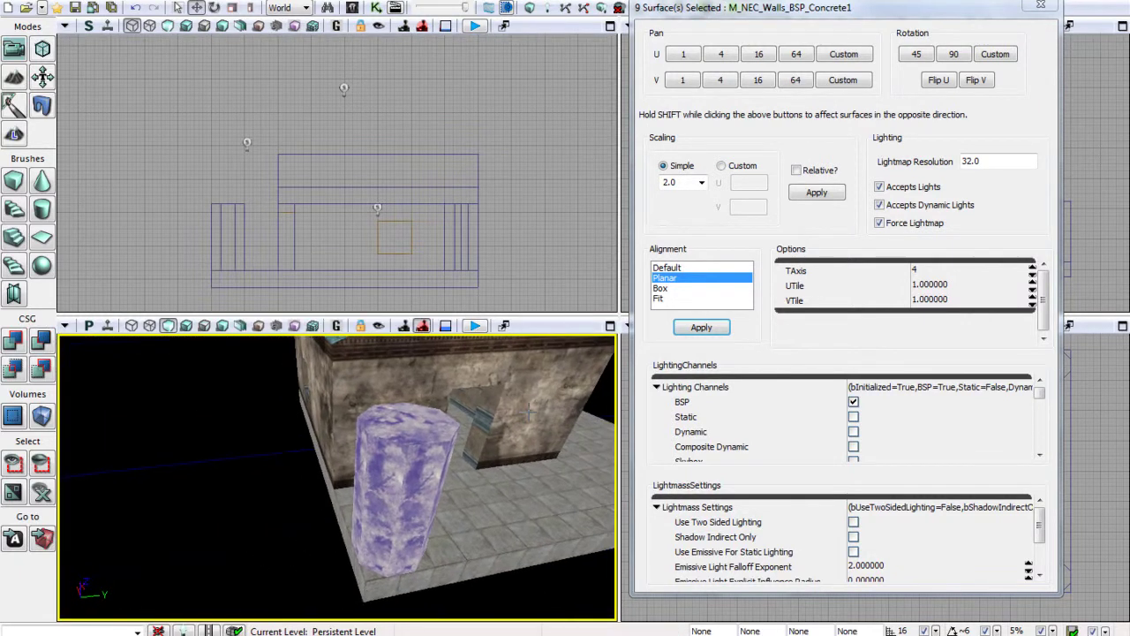
# - Apply Planar alignment and a simple texture scale of 0.5 to the first pillar
pyautogui.click(713, 331)
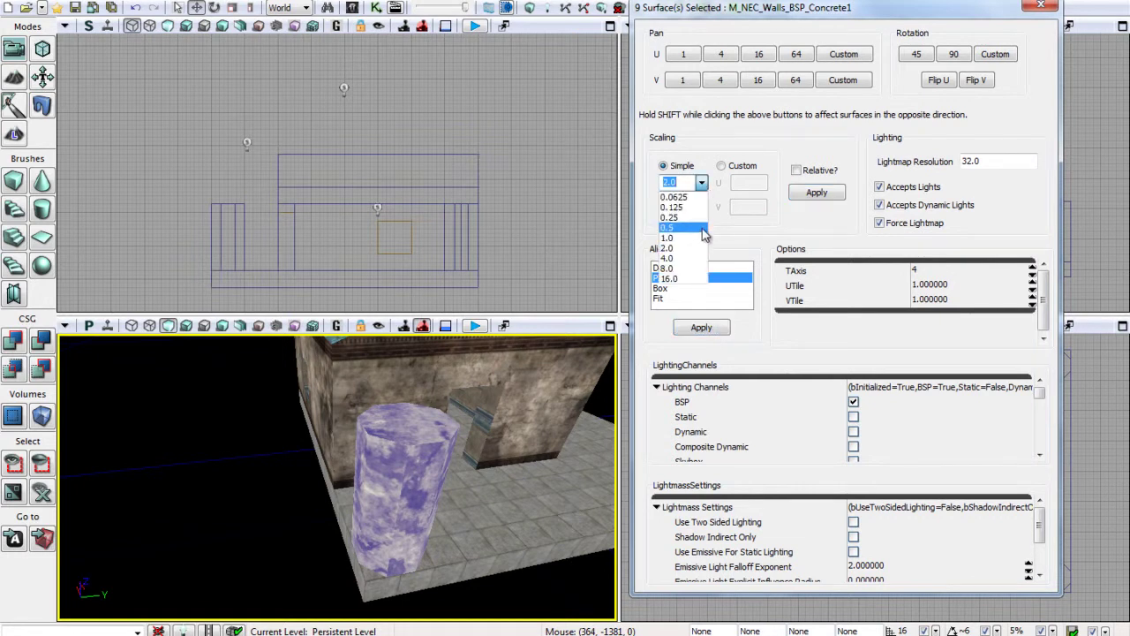
pyautogui.click(815, 195)
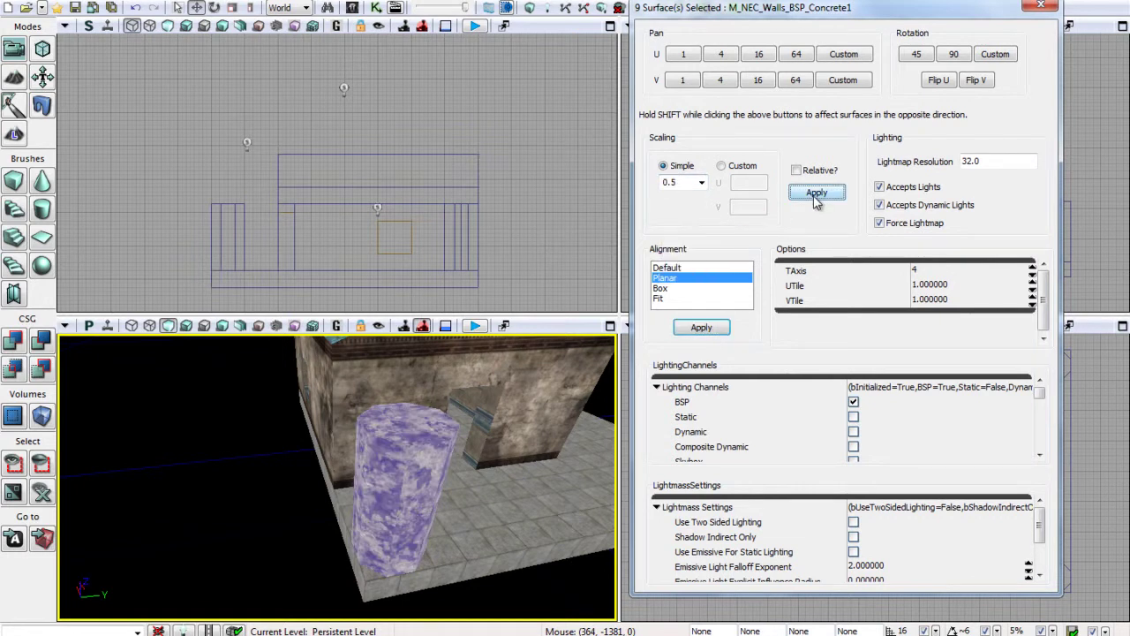
# - Select all surfaces of the second pillar and apply Planar alignment with a simple texture scale of 0.5
pyautogui.moveTo(483, 456); pyautogui.dragTo(217, 480, button='right')
pyautogui.moveTo(355, 471); pyautogui.dragTo(617, 468, button='right')
pyautogui.click(382, 455)
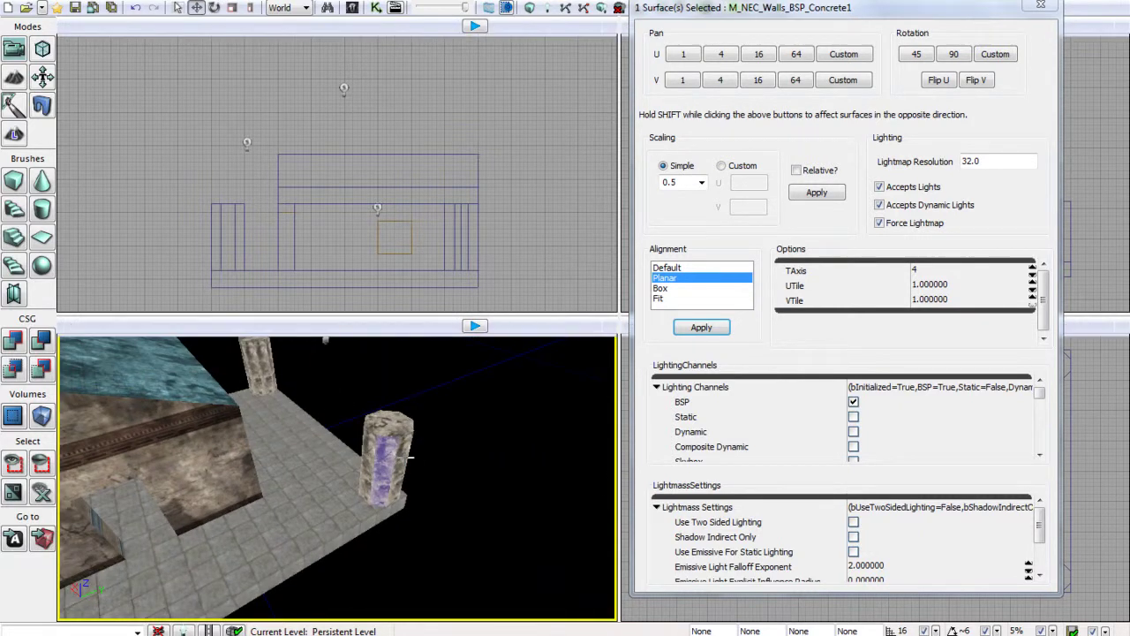
pyautogui.keyDown('ctrl'); pyautogui.click(369, 466); pyautogui.keyUp('ctrl')
pyautogui.moveTo(323, 461); pyautogui.dragTo(59, 405, button='right')
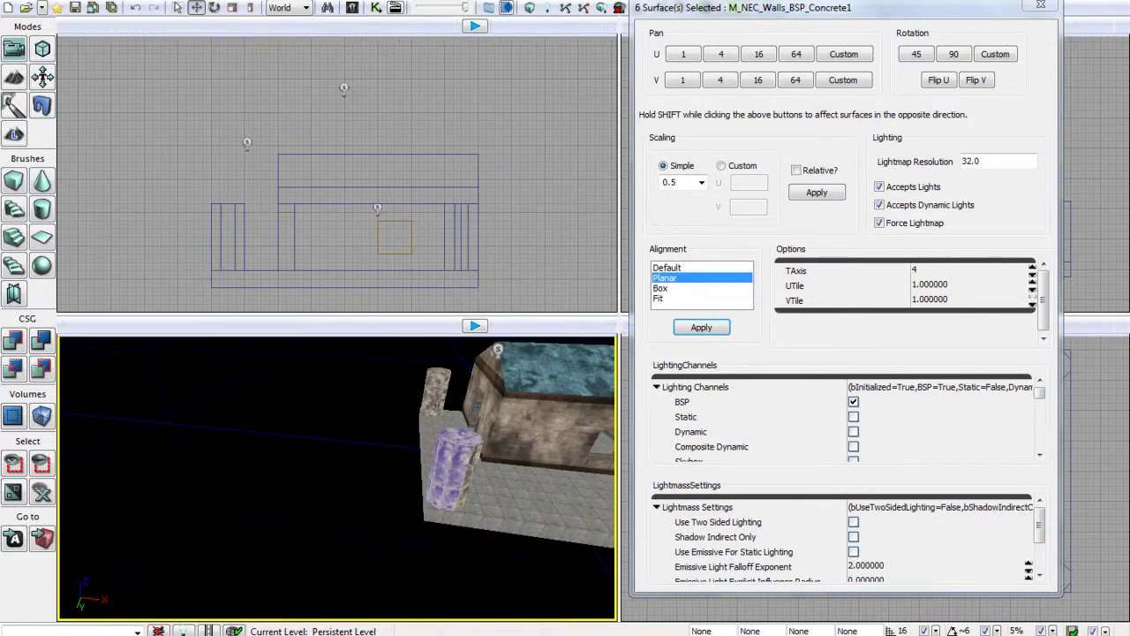
pyautogui.moveTo(502, 460); pyautogui.dragTo(132, 451, button='right')
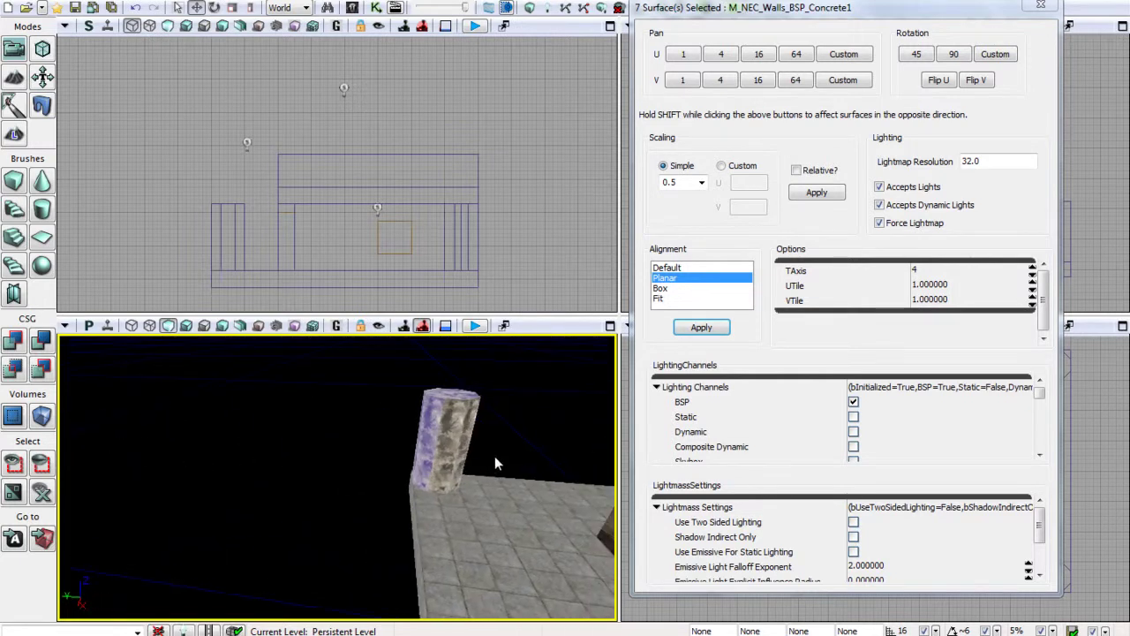
pyautogui.keyDown('ctrl'); pyautogui.click(453, 433); pyautogui.keyUp('ctrl')
pyautogui.moveTo(321, 441); pyautogui.dragTo(128, 430, button='right')
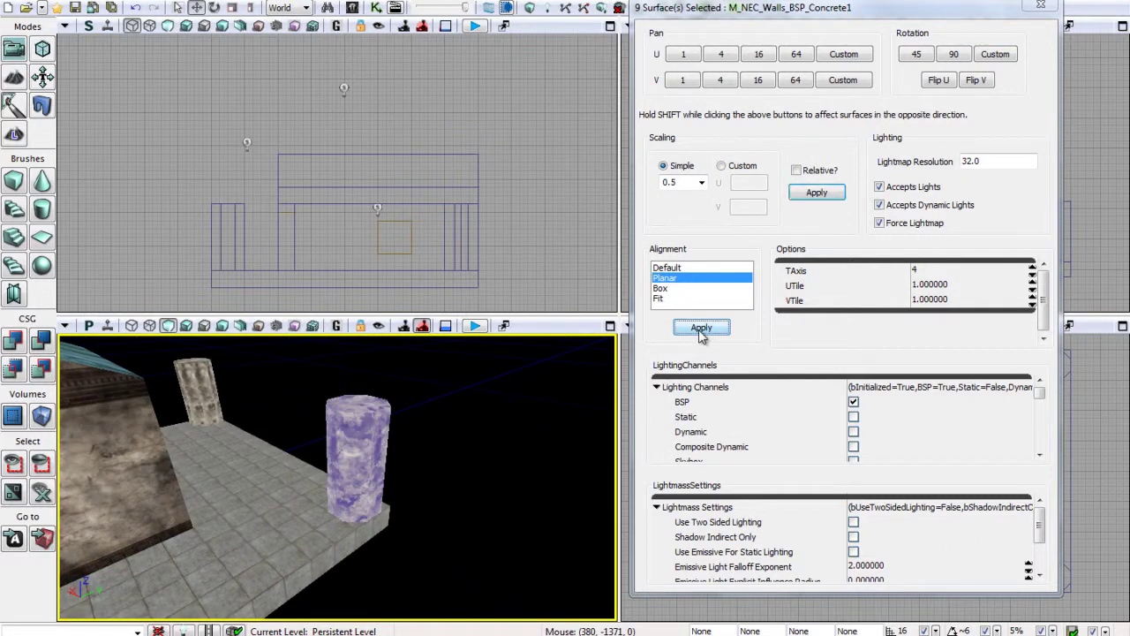
# - Select all surfaces of the third pillar and apply Planar alignment with a simple texture scale of 0.5
pyautogui.moveTo(469, 407); pyautogui.dragTo(165, 466, button='right')
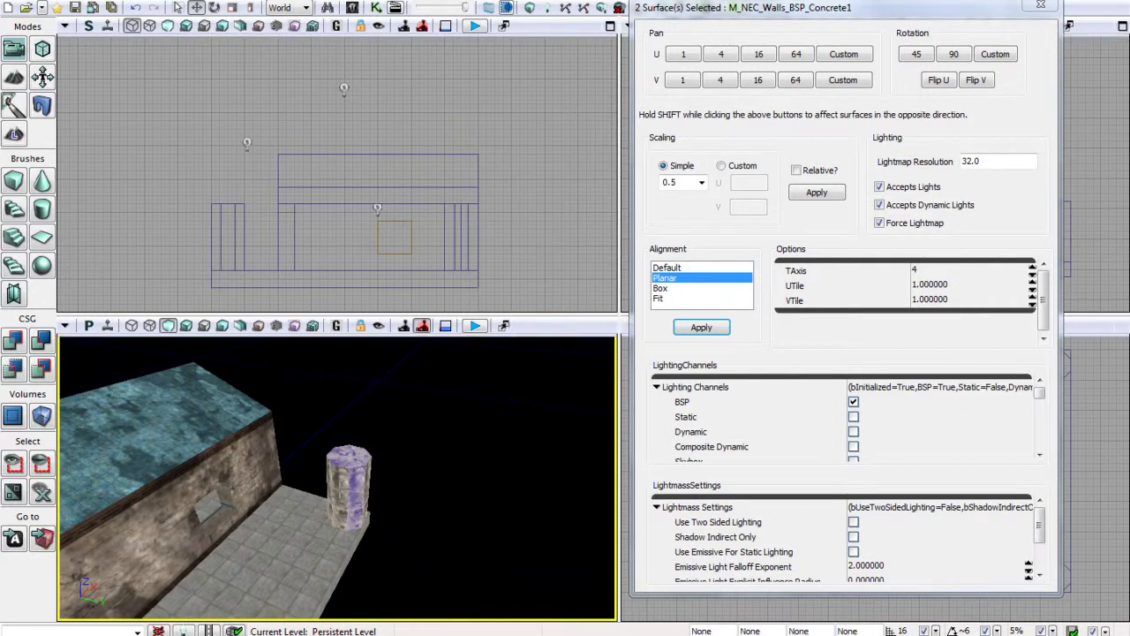
pyautogui.keyDown('ctrl'); pyautogui.click(367, 481); pyautogui.keyUp('ctrl')
pyautogui.moveTo(442, 486); pyautogui.dragTo(59, 459, button='right')
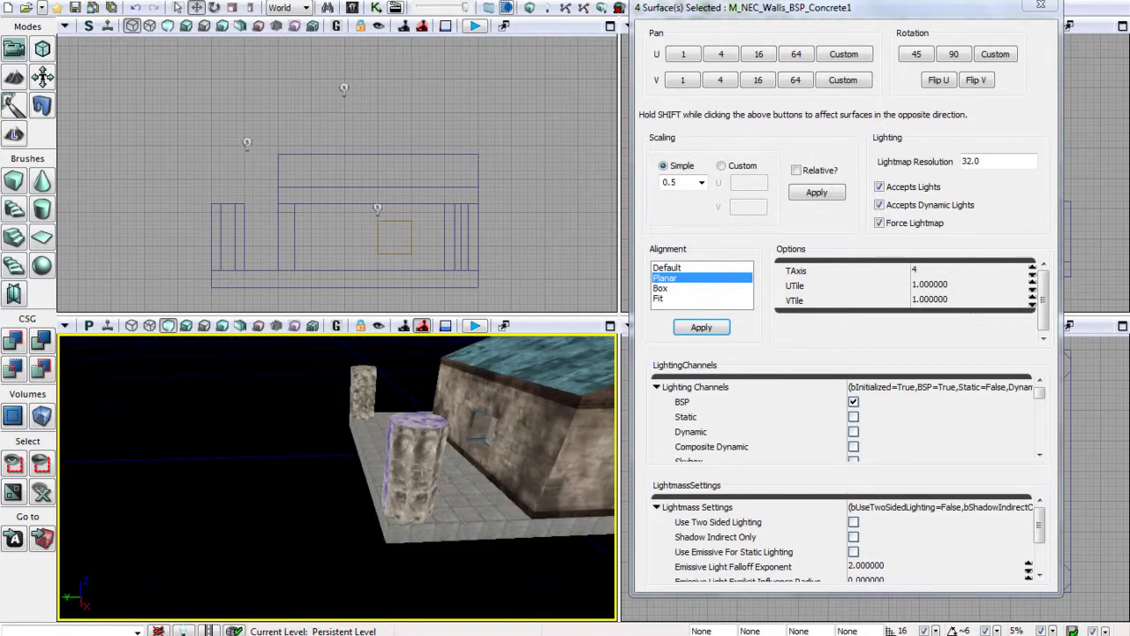
pyautogui.keyDown('ctrl'); pyautogui.click(412, 465); pyautogui.keyUp('ctrl')
pyautogui.keyDown('ctrl'); pyautogui.click(407, 458); pyautogui.keyUp('ctrl')
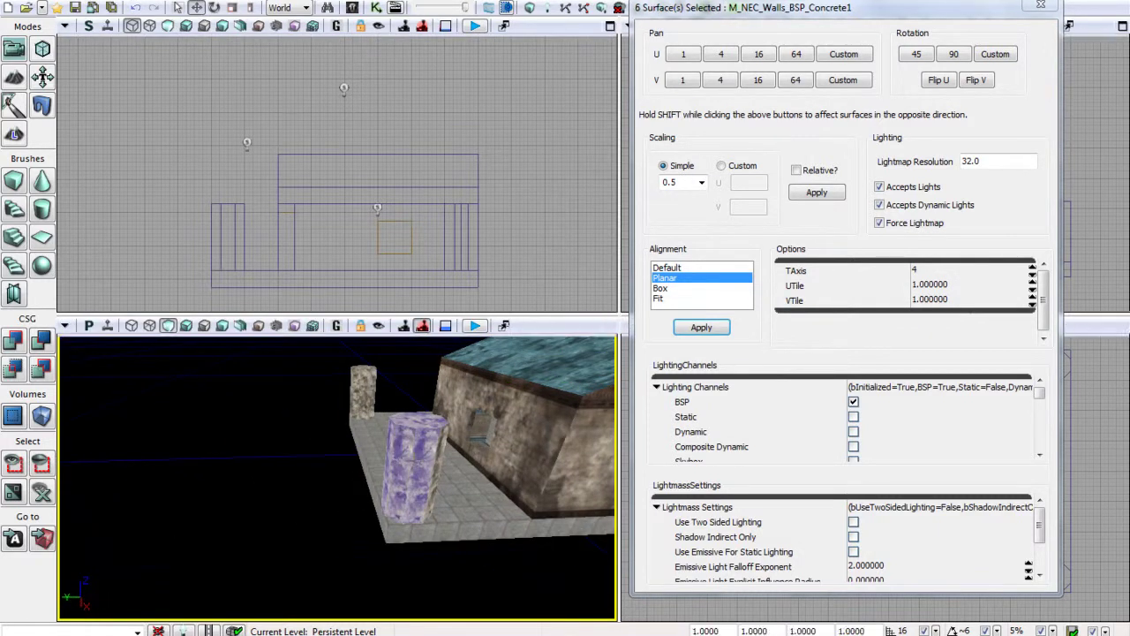
pyautogui.moveTo(292, 470); pyautogui.dragTo(203, 471, button='right')
pyautogui.keyDown('ctrl'); pyautogui.click(375, 473); pyautogui.keyUp('ctrl')
pyautogui.moveTo(375, 472); pyautogui.dragTo(59, 419, button='right')
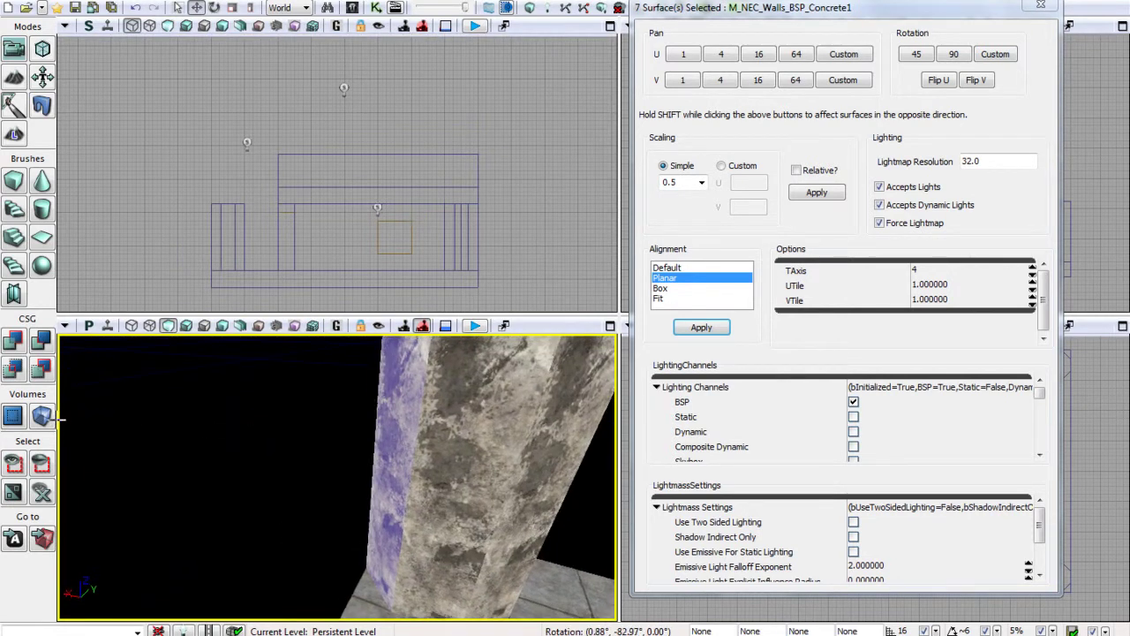
pyautogui.keyDown('ctrl'); pyautogui.click(514, 432); pyautogui.keyUp('ctrl')
pyautogui.keyDown('ctrl'); pyautogui.click(562, 444); pyautogui.keyUp('ctrl')
pyautogui.moveTo(562, 444); pyautogui.dragTo(60, 503, button='right')
pyautogui.click(708, 328)
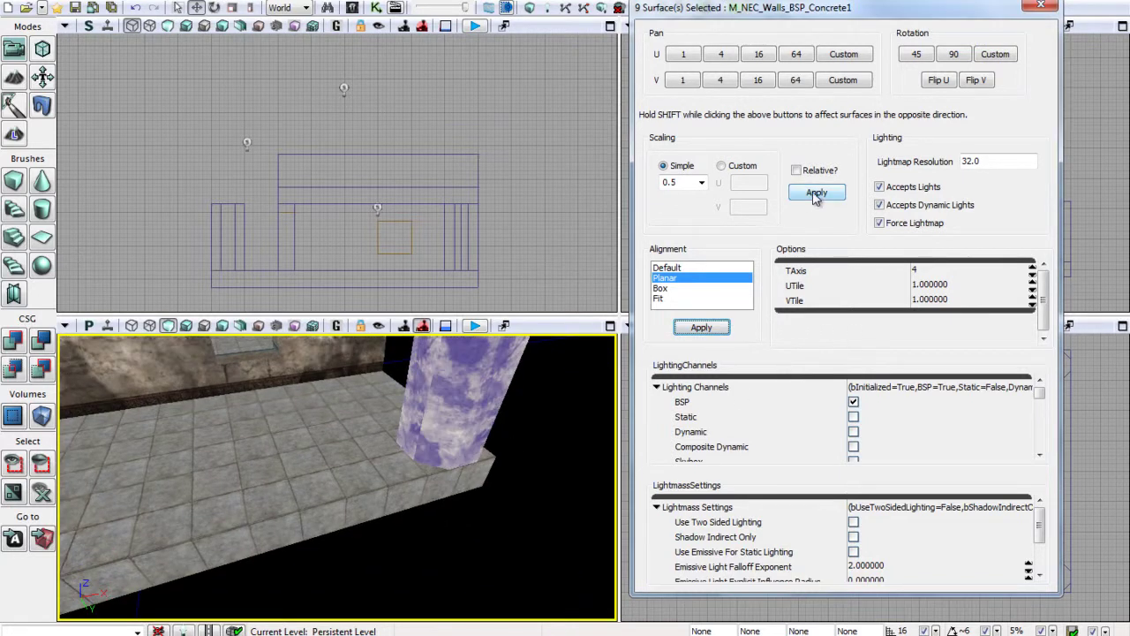
# - Clear the pillar selection and examine the house from outside, then its interior floor and walls
pyautogui.click(529, 537)
pyautogui.moveTo(529, 536); pyautogui.dragTo(619, 504, button='right')
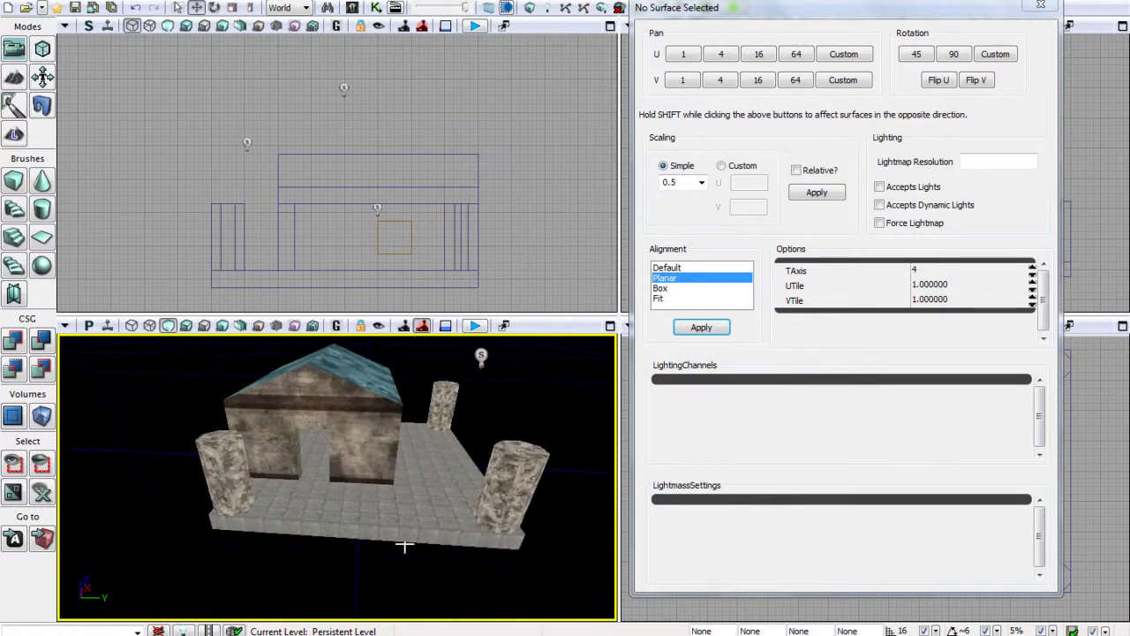
pyautogui.moveTo(529, 537); pyautogui.dragTo(619, 547, button='right')
pyautogui.press('w')
pyautogui.press('w')
pyautogui.press('w')
pyautogui.click(565, 535)
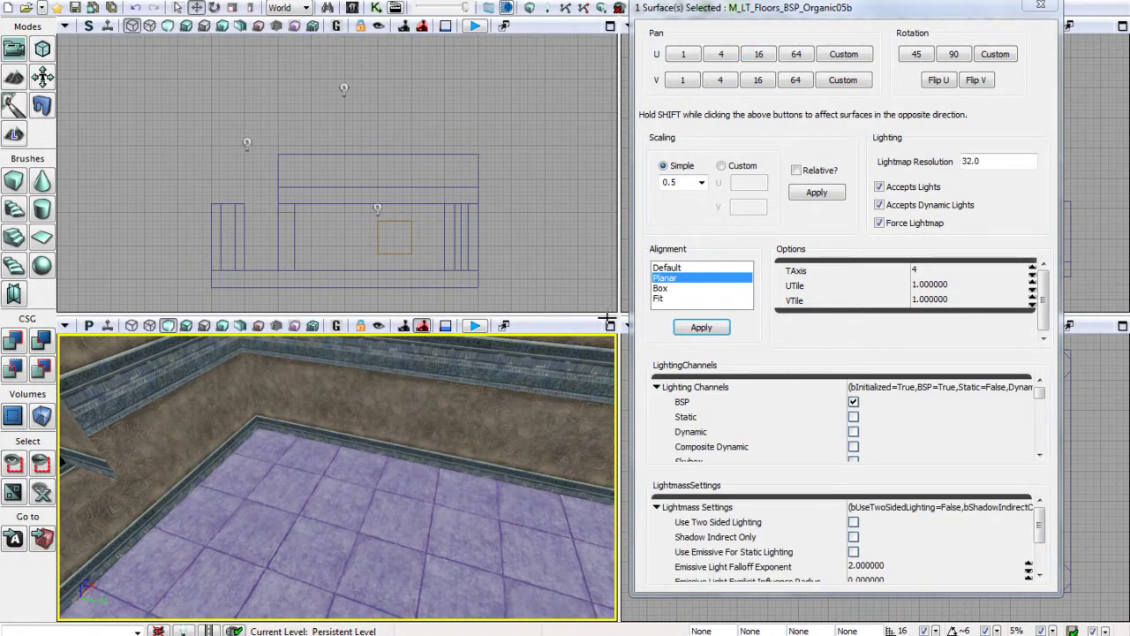
pyautogui.moveTo(459, 484); pyautogui.dragTo(248, 429, button='right')
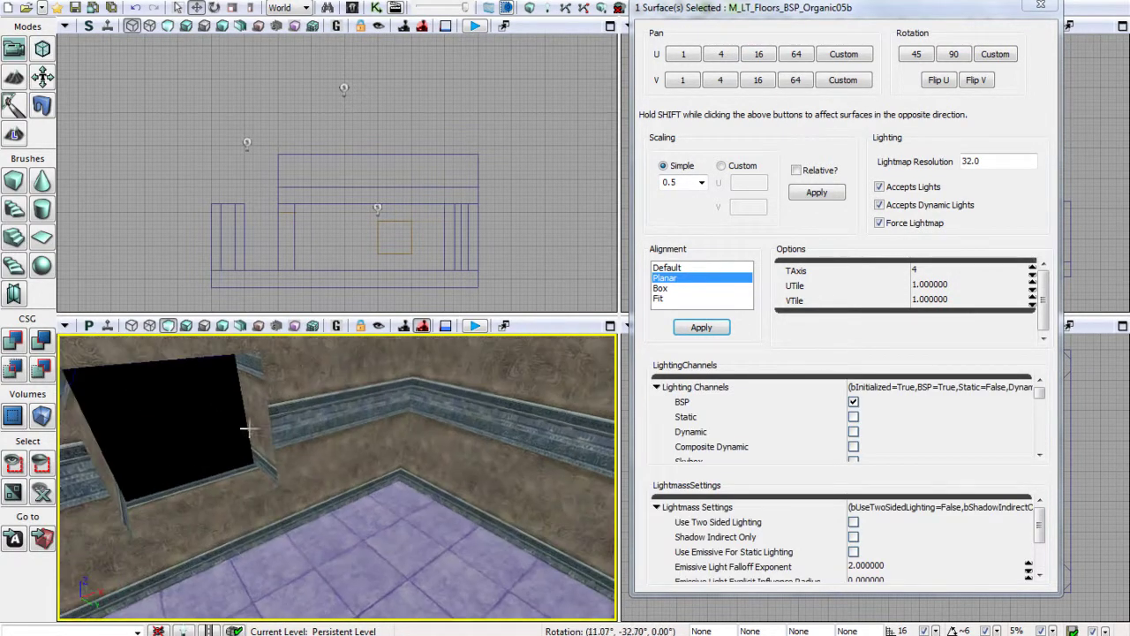
pyautogui.click(163, 402)
# - Select all interior wall surfaces of the house together with the inner frame faces of the first window
pyautogui.moveTo(408, 478); pyautogui.dragTo(59, 440, button='right')
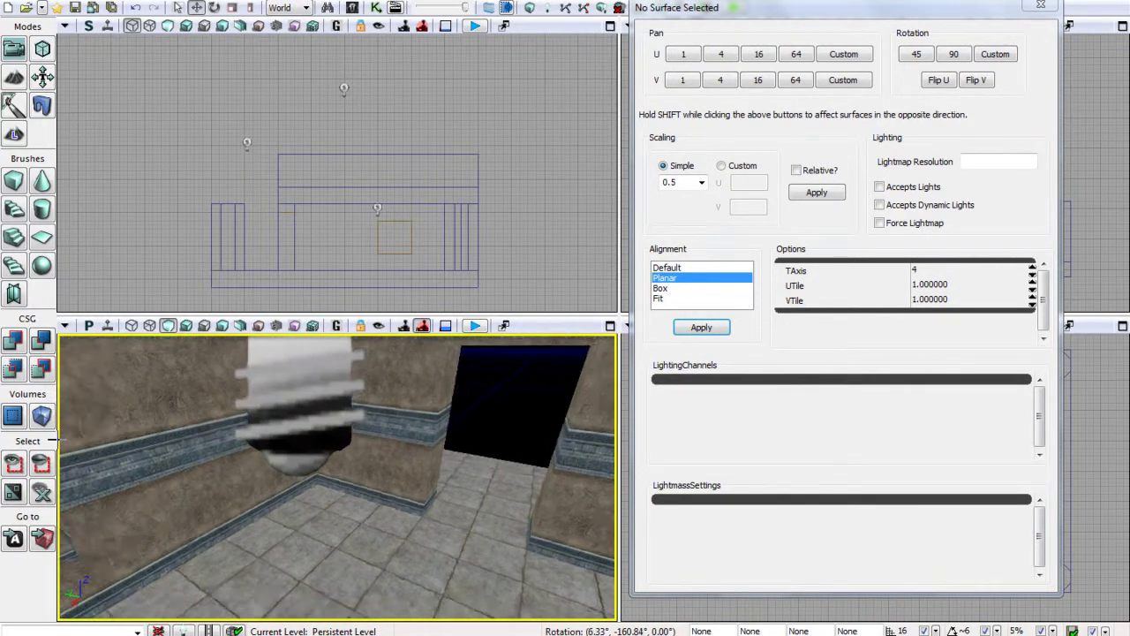
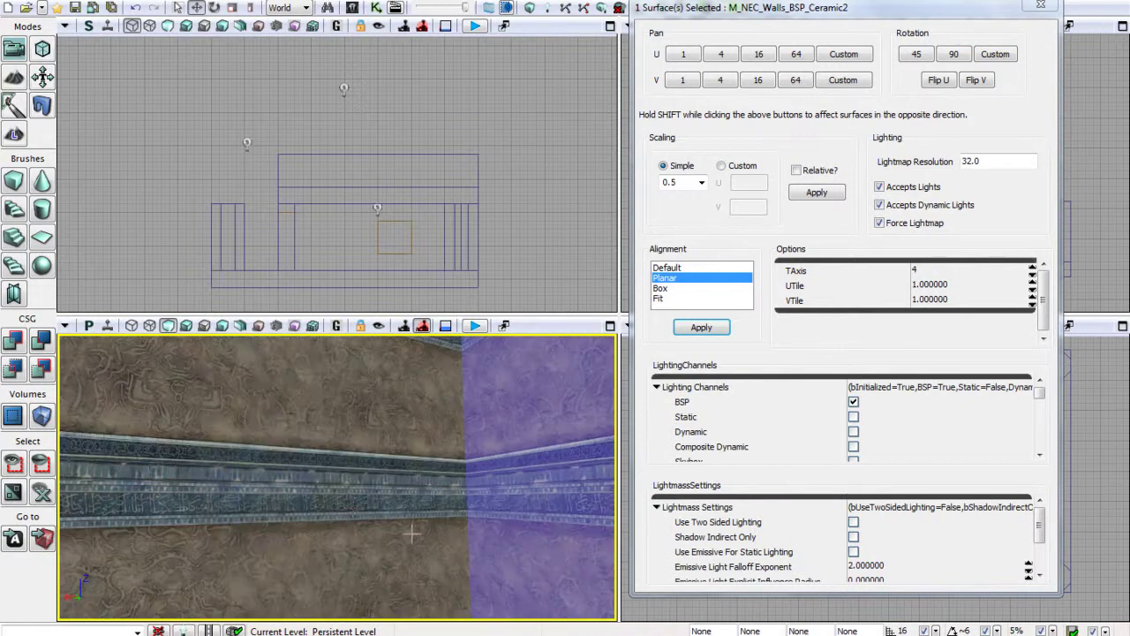
pyautogui.keyDown('ctrl'); pyautogui.click(351, 504); pyautogui.keyUp('ctrl')
pyautogui.moveTo(351, 504); pyautogui.dragTo(478, 521, button='right')
pyautogui.keyDown('ctrl'); pyautogui.click(475, 481); pyautogui.keyUp('ctrl')
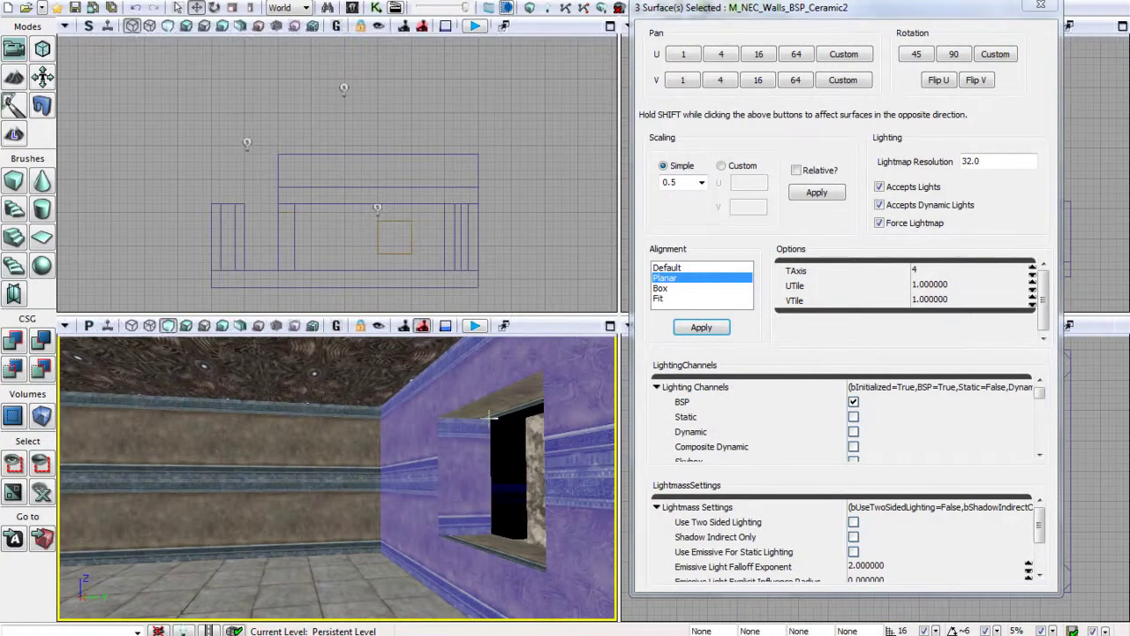
pyautogui.keyDown('ctrl'); pyautogui.click(488, 414); pyautogui.keyUp('ctrl')
pyautogui.keyDown('ctrl'); pyautogui.click(488, 544); pyautogui.keyUp('ctrl')
pyautogui.moveTo(488, 543); pyautogui.dragTo(621, 542, button='right')
pyautogui.keyDown('ctrl'); pyautogui.click(355, 531); pyautogui.keyUp('ctrl')
pyautogui.keyDown('ctrl'); pyautogui.click(386, 475); pyautogui.keyUp('ctrl')
pyautogui.moveTo(419, 476); pyautogui.dragTo(71, 472, button='right')
pyautogui.keyDown('ctrl'); pyautogui.click(502, 461); pyautogui.keyUp('ctrl')
pyautogui.moveTo(445, 491); pyautogui.dragTo(71, 486, button='right')
pyautogui.keyDown('ctrl'); pyautogui.click(286, 494); pyautogui.keyUp('ctrl')
pyautogui.keyDown('ctrl'); pyautogui.click(226, 481); pyautogui.keyUp('ctrl')
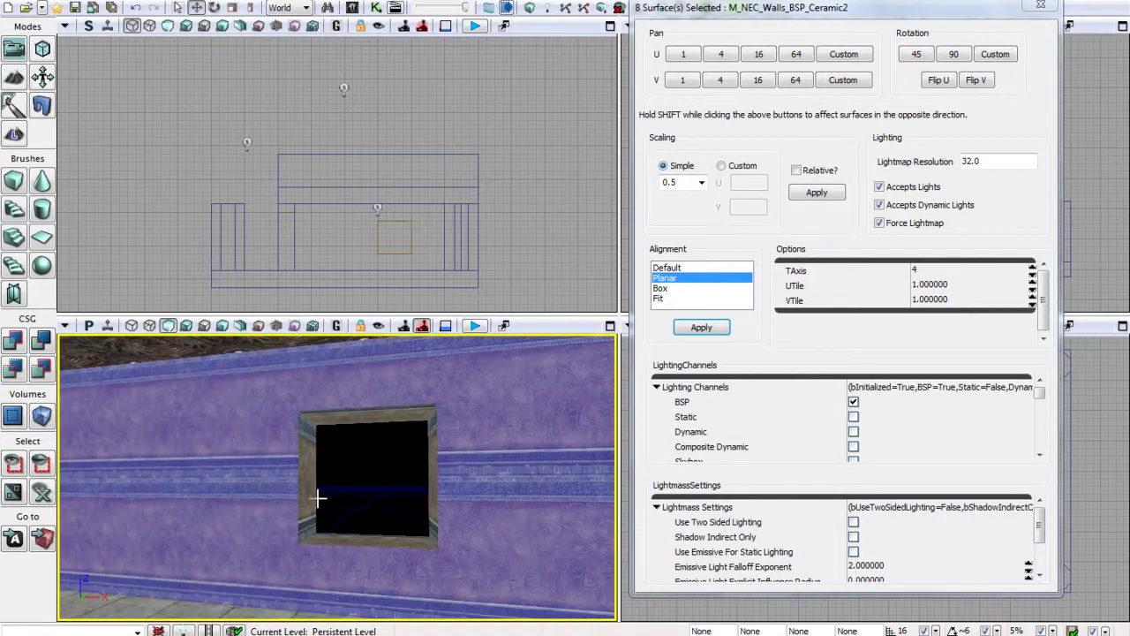
# - Add the four inner frame faces of the other window to the interior wall selection
pyautogui.keyDown('ctrl'); pyautogui.click(350, 539); pyautogui.keyUp('ctrl')
pyautogui.keyDown('ctrl'); pyautogui.click(430, 475); pyautogui.keyUp('ctrl')
pyautogui.keyDown('ctrl'); pyautogui.click(398, 413); pyautogui.keyUp('ctrl')
pyautogui.keyDown('ctrl'); pyautogui.click(309, 475); pyautogui.keyUp('ctrl')
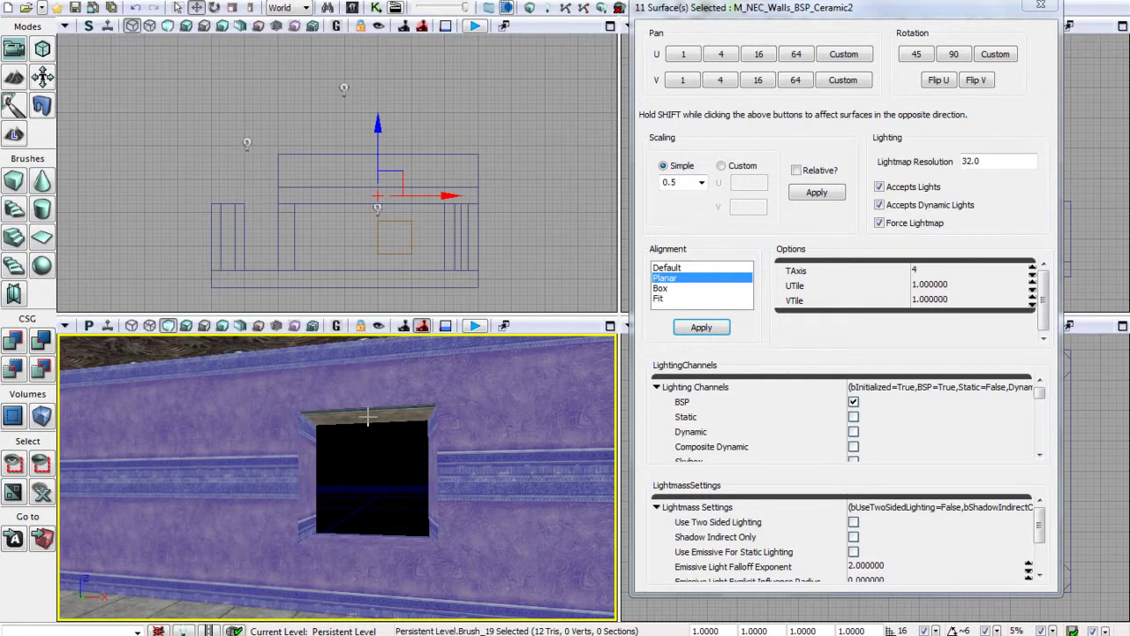
pyautogui.keyDown('ctrl'); pyautogui.click(368, 416); pyautogui.keyUp('ctrl')
# - Add both side faces and the top face of the doorway's inner frame to the selection
pyautogui.moveTo(406, 444); pyautogui.dragTo(87, 443, button='right')
pyautogui.moveTo(373, 472); pyautogui.dragTo(351, 464, button='right')
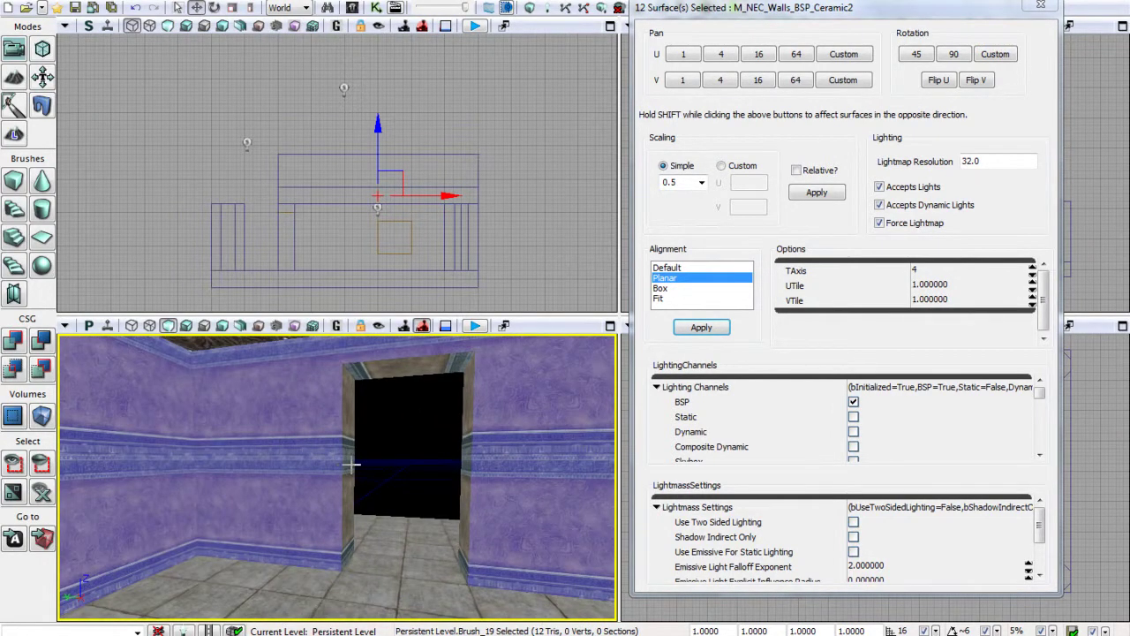
pyautogui.keyDown('ctrl'); pyautogui.click(352, 465); pyautogui.keyUp('ctrl')
pyautogui.keyDown('ctrl'); pyautogui.click(397, 370); pyautogui.keyUp('ctrl')
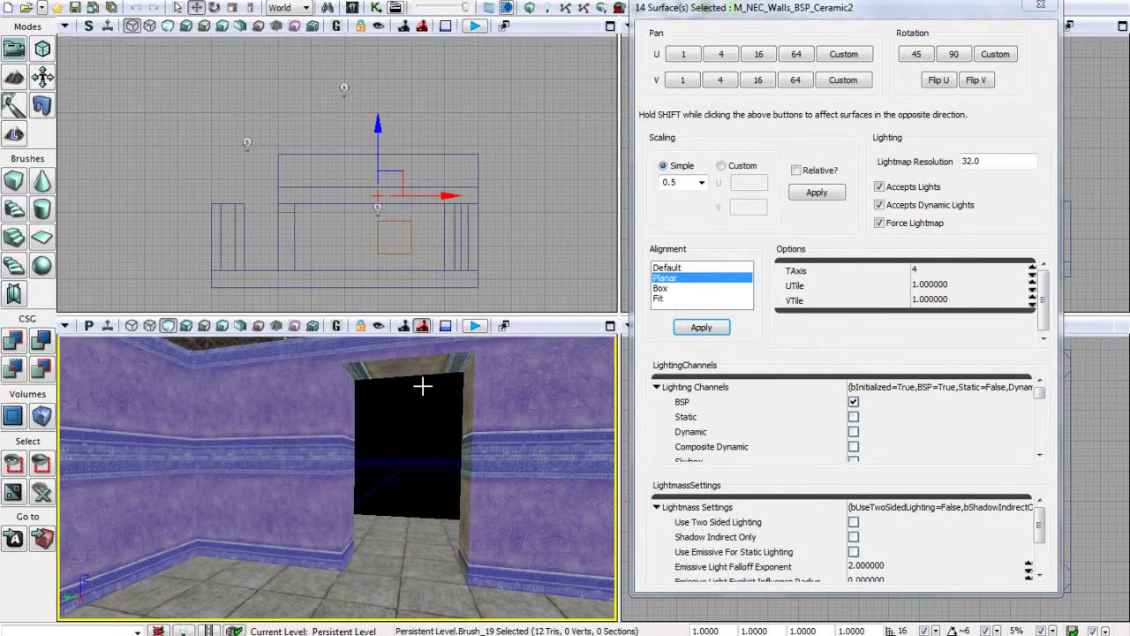
pyautogui.keyDown('ctrl'); pyautogui.click(466, 425); pyautogui.keyUp('ctrl')
# - Apply Planar alignment and a simple texture scale of 2.0 to the selected interior surfaces
pyautogui.moveTo(437, 454); pyautogui.dragTo(625, 441, button='right')
pyautogui.click(701, 328)
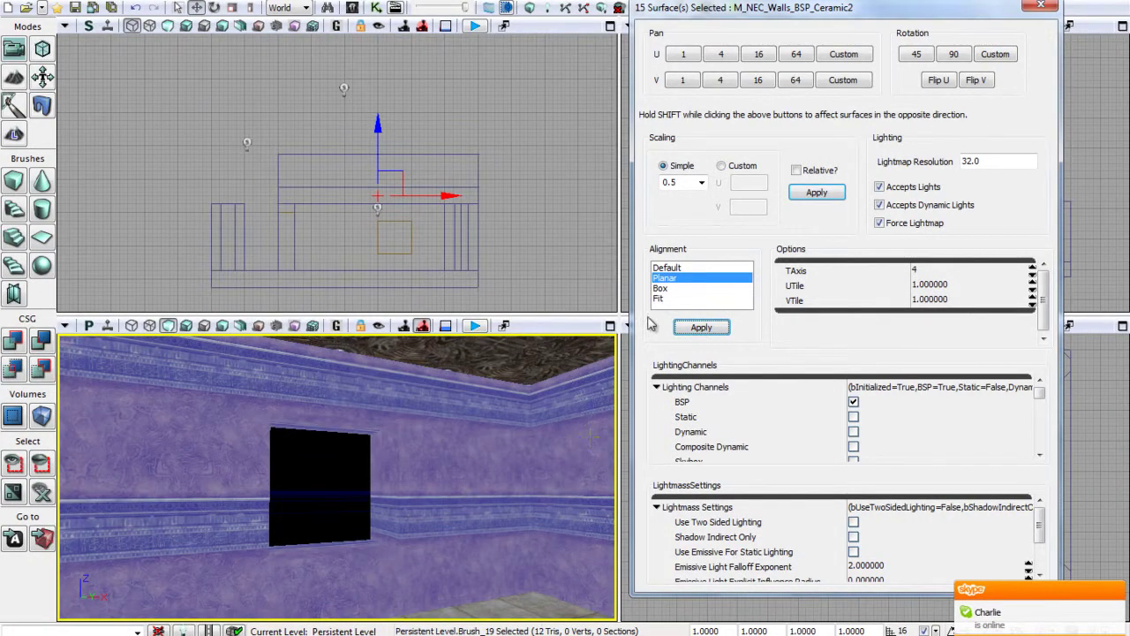
pyautogui.click(702, 183)
pyautogui.click(684, 249)
pyautogui.click(812, 196)
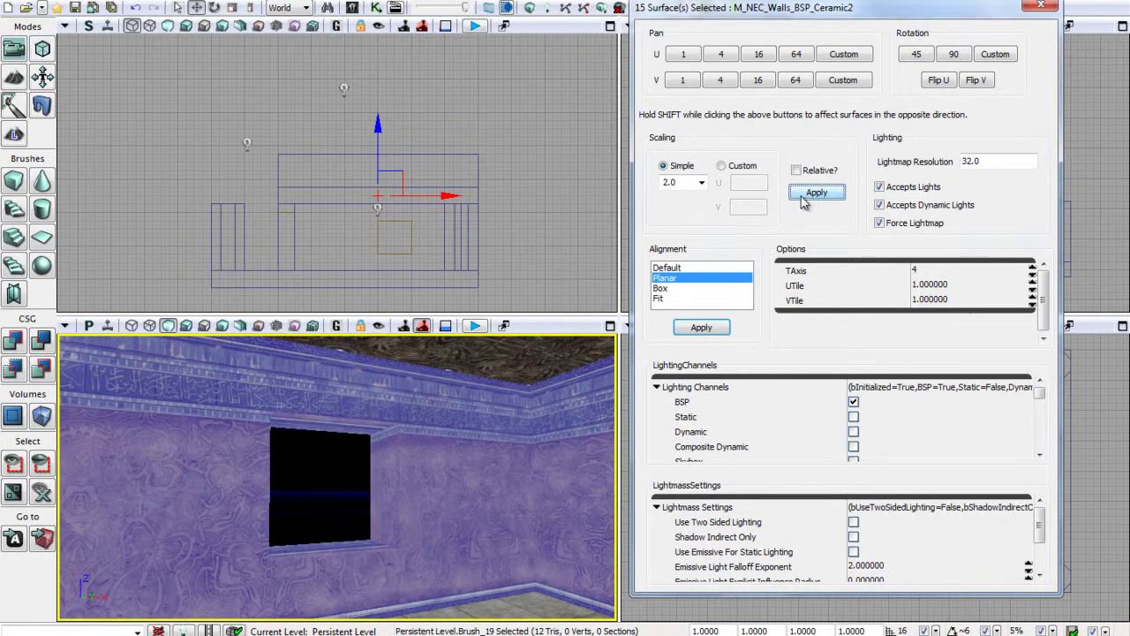
# - Pan the interior wall texture along V in repeated increments of 4 to bring the blue trim down toward the floor
pyautogui.click(717, 83)
pyautogui.click(717, 83)
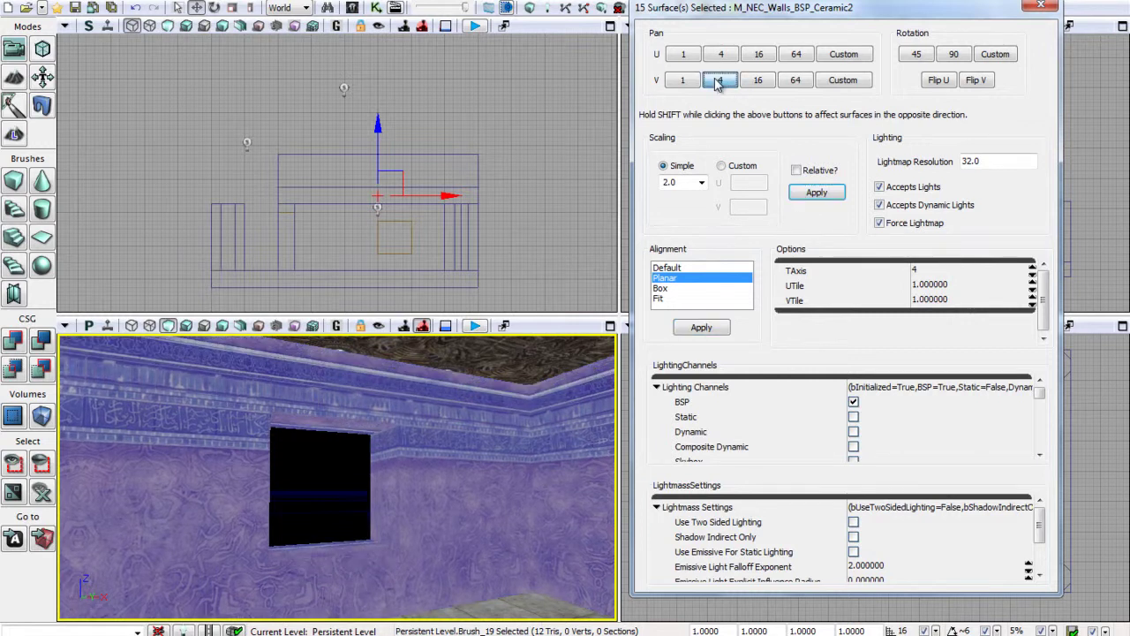
pyautogui.click(717, 83)
pyautogui.click(717, 83)
pyautogui.click(717, 83)
pyautogui.click(717, 83)
pyautogui.click(717, 83)
pyautogui.click(716, 83)
pyautogui.click(717, 83)
pyautogui.click(716, 83)
pyautogui.click(717, 83)
pyautogui.click(717, 83)
pyautogui.click(717, 83)
pyautogui.click(717, 83)
pyautogui.click(717, 81)
pyautogui.click(718, 81)
pyautogui.click(718, 81)
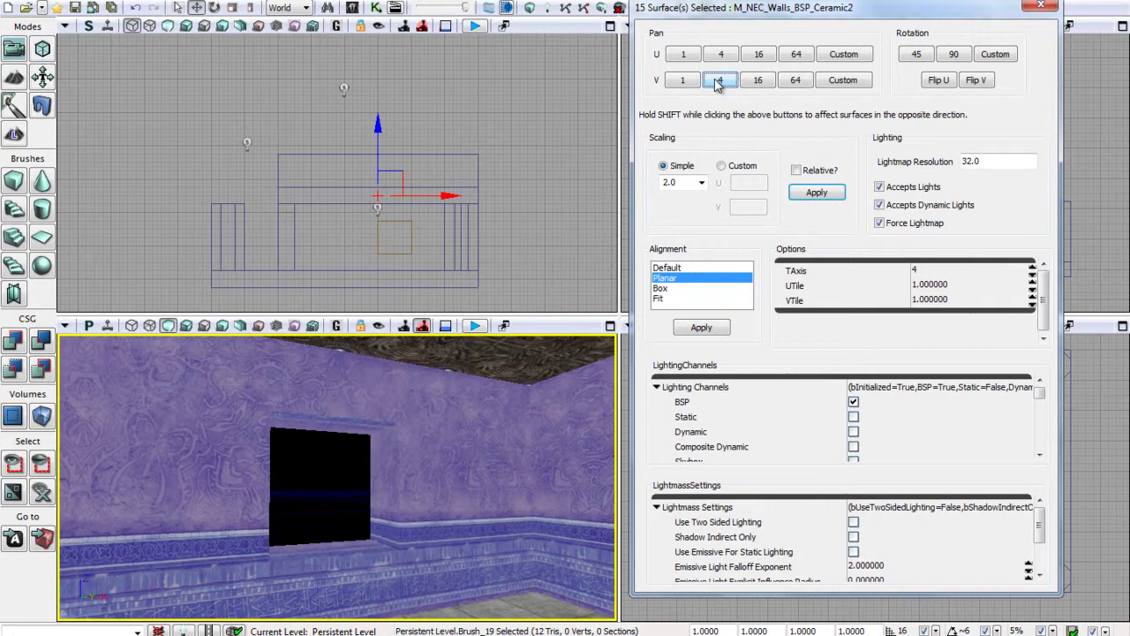
pyautogui.click(718, 81)
# - Fine-tune the interior wall texture's V pan in increments of 4 and 1 to line the trim up with the floor, then deselect the walls
pyautogui.moveTo(420, 471); pyautogui.dragTo(411, 500, button='right')
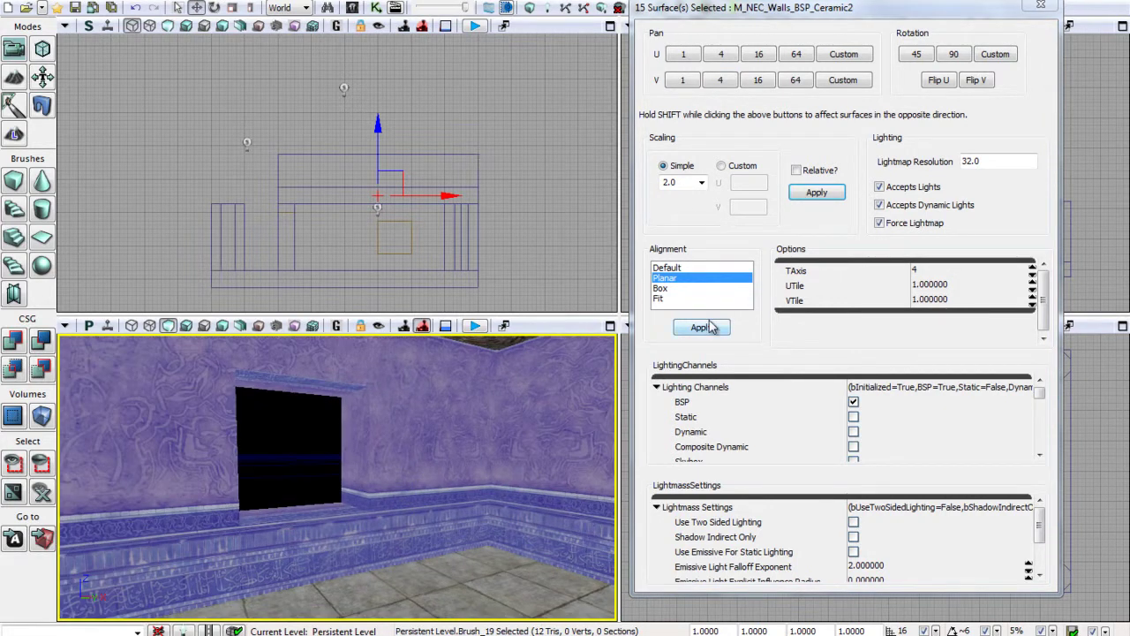
pyautogui.click(721, 81)
pyautogui.click(721, 81)
pyautogui.click(721, 81)
pyautogui.click(721, 82)
pyautogui.click(721, 82)
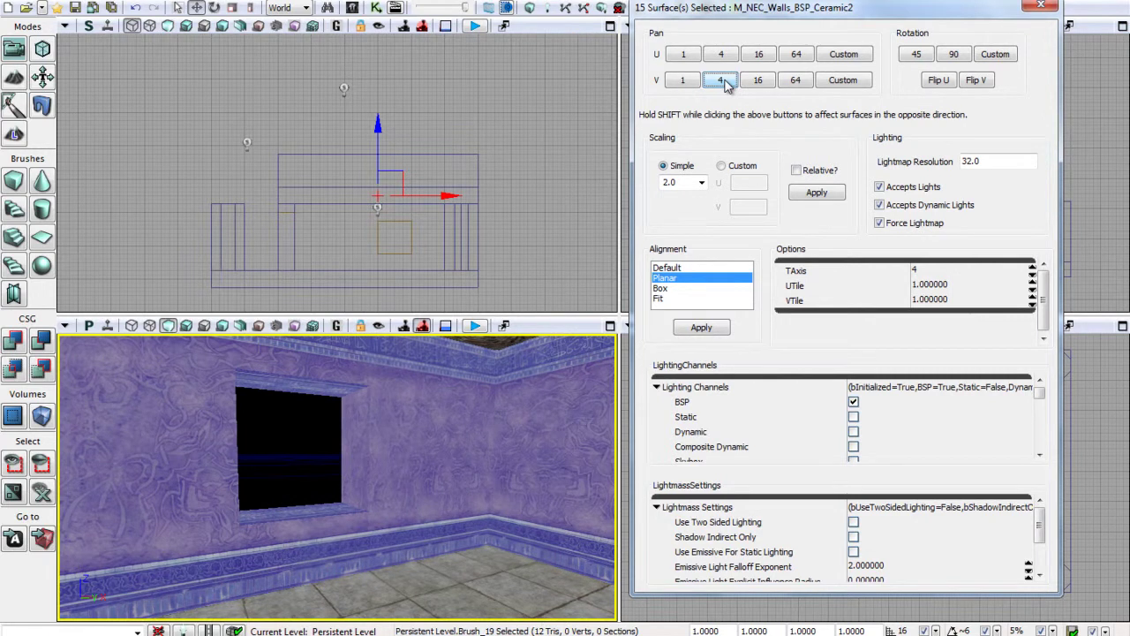
pyautogui.click(684, 81)
pyautogui.click(684, 81)
pyautogui.click(684, 81)
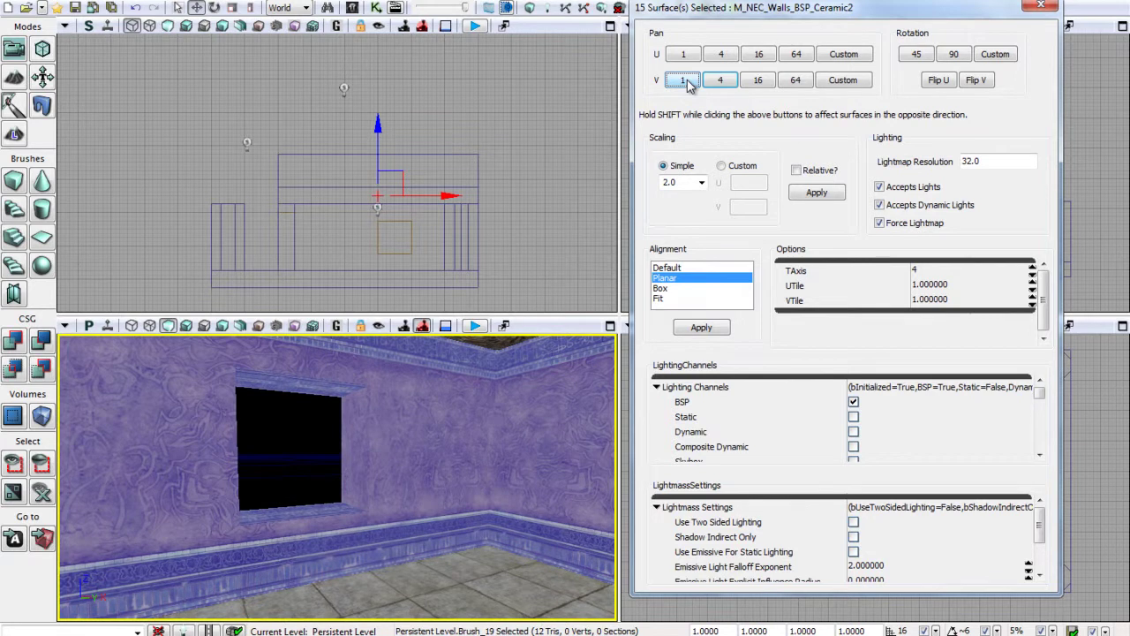
pyautogui.click(684, 82)
pyautogui.moveTo(422, 528)
pyautogui.mouseDown(button='right')
pyautogui.moveTo(620, 512)
pyautogui.moveTo(366, 511)
pyautogui.moveTo(53, 488)
pyautogui.moveTo(64, 499)
pyautogui.mouseUp(button='right')
pyautogui.click(400, 478)
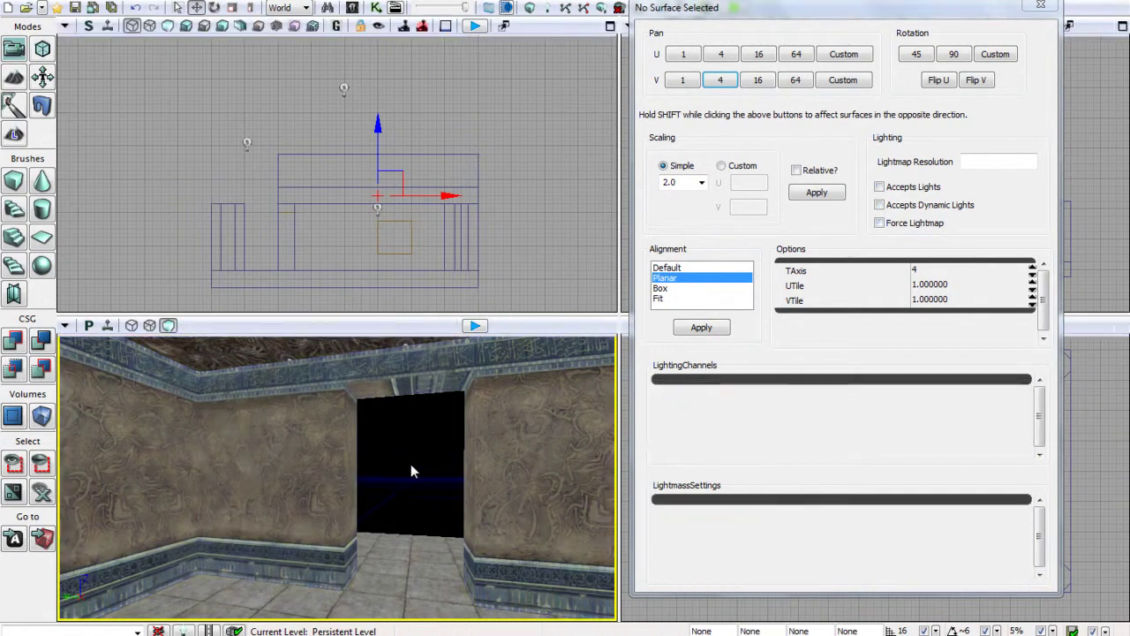
pyautogui.click(351, 512)
pyautogui.keyDown('ctrl'); pyautogui.click(404, 389); pyautogui.keyUp('ctrl')
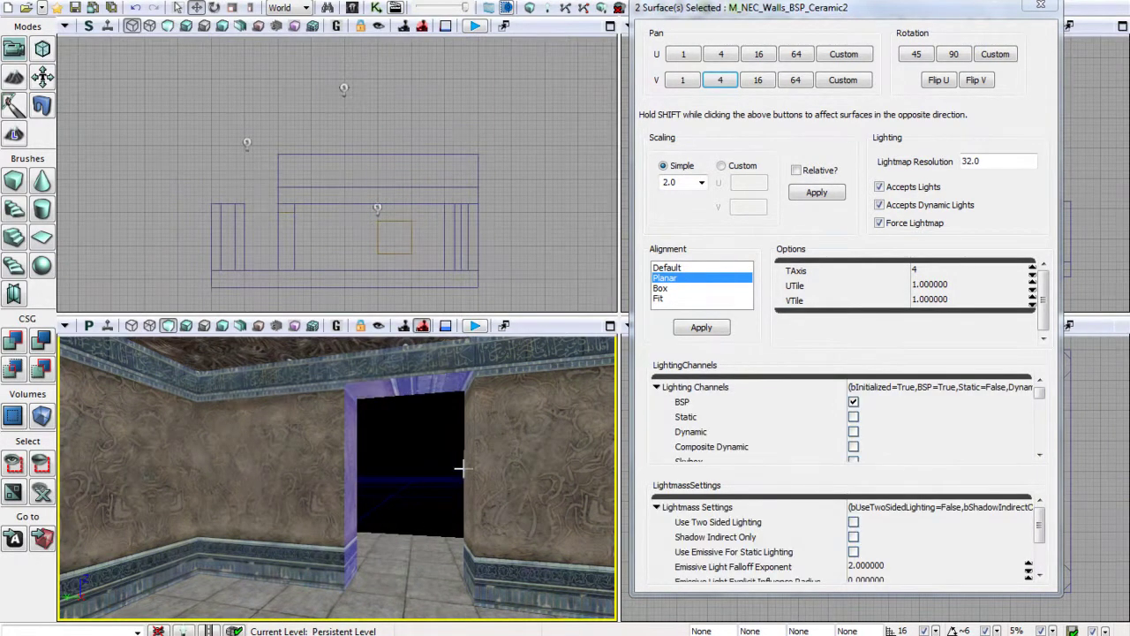
pyautogui.keyDown('ctrl'); pyautogui.click(469, 490); pyautogui.keyUp('ctrl')
pyautogui.click(425, 472)
pyautogui.moveTo(426, 469); pyautogui.dragTo(228, 479, button='right')
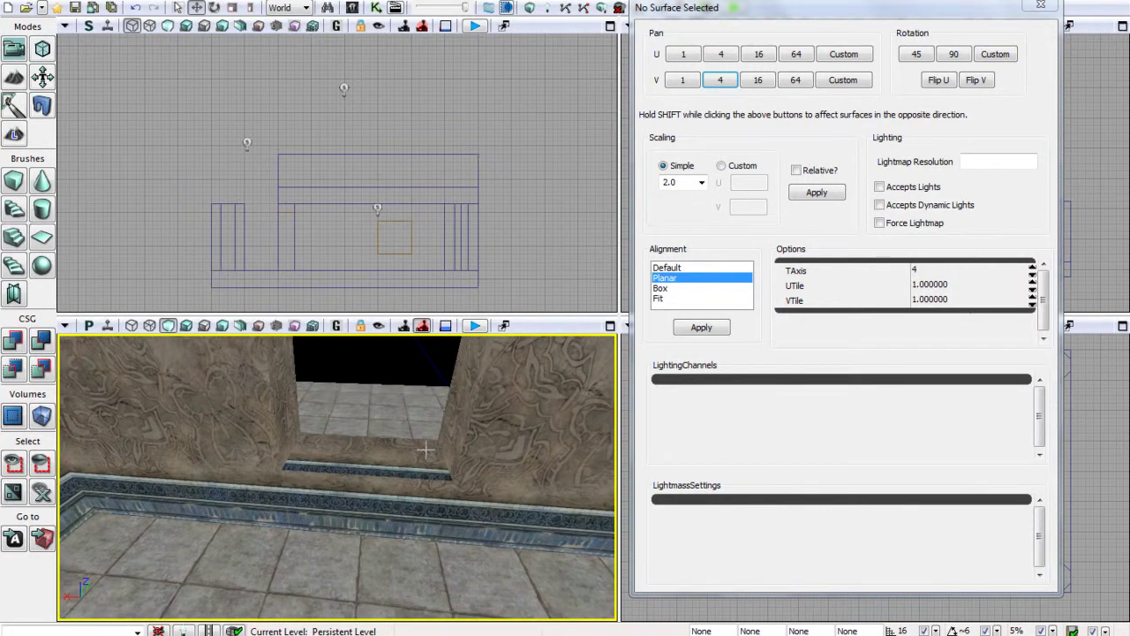
# - Select the four inner faces of the window opening and rotate their texture by 90 degrees
pyautogui.click(344, 446)
pyautogui.moveTo(344, 446); pyautogui.dragTo(340, 403, button='right')
pyautogui.keyDown('ctrl'); pyautogui.click(246, 441); pyautogui.keyUp('ctrl')
pyautogui.moveTo(256, 445); pyautogui.dragTo(270, 386, button='right')
pyautogui.keyDown('ctrl'); pyautogui.click(384, 422); pyautogui.keyUp('ctrl')
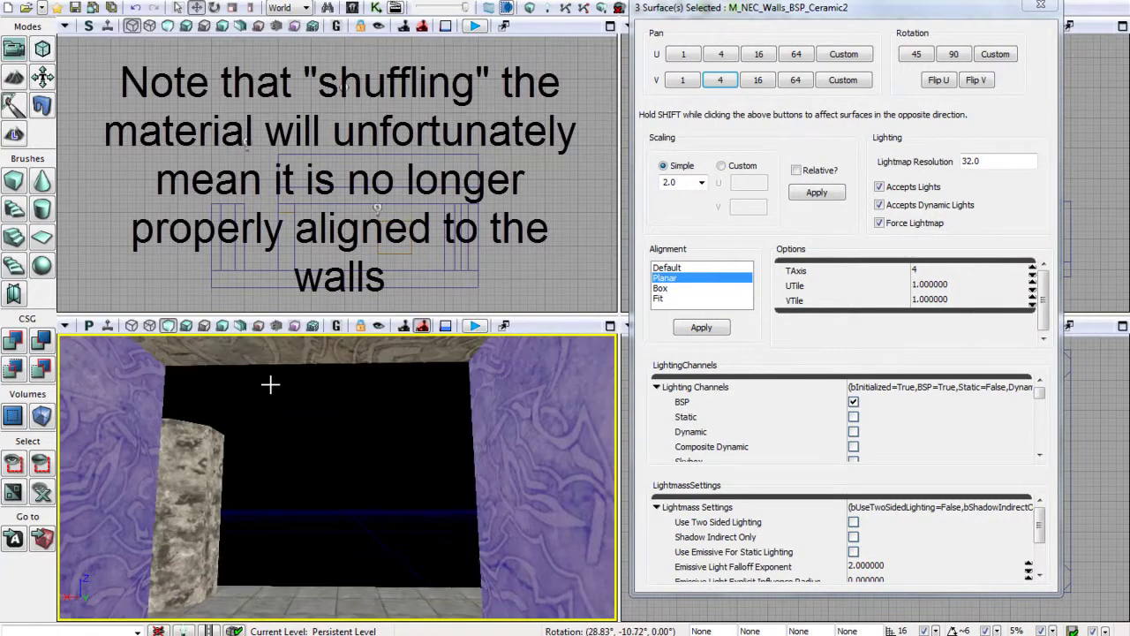
pyautogui.keyDown('ctrl'); pyautogui.click(297, 349); pyautogui.keyUp('ctrl')
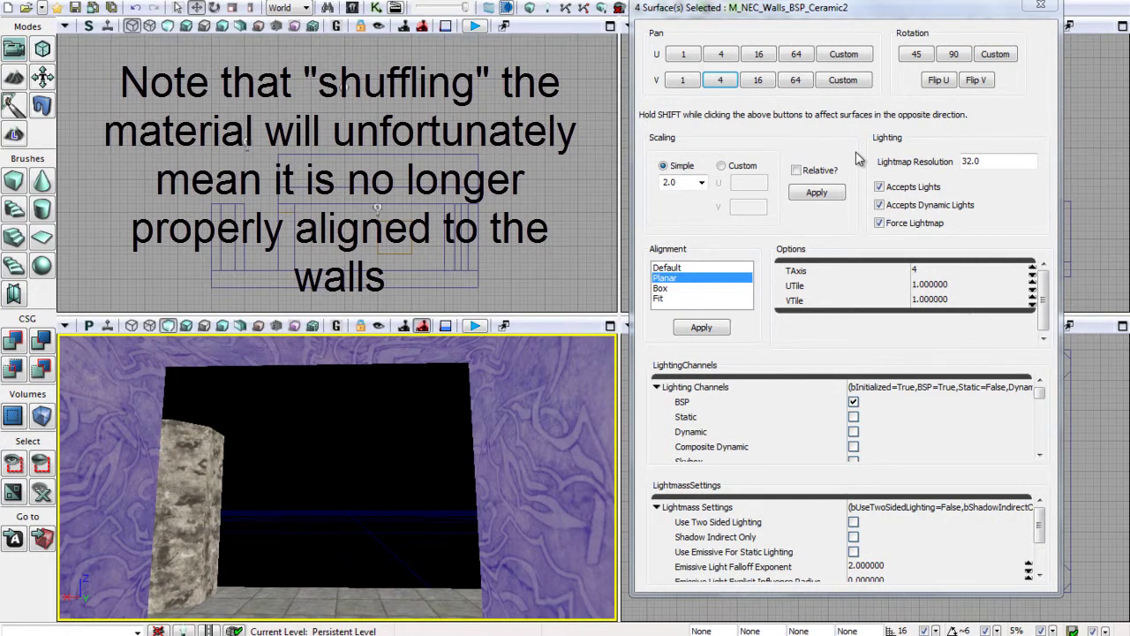
pyautogui.click(959, 59)
# - Select only the window opening's sill face and pan its texture along V in increments of 4
pyautogui.moveTo(344, 517); pyautogui.dragTo(283, 561, button='right')
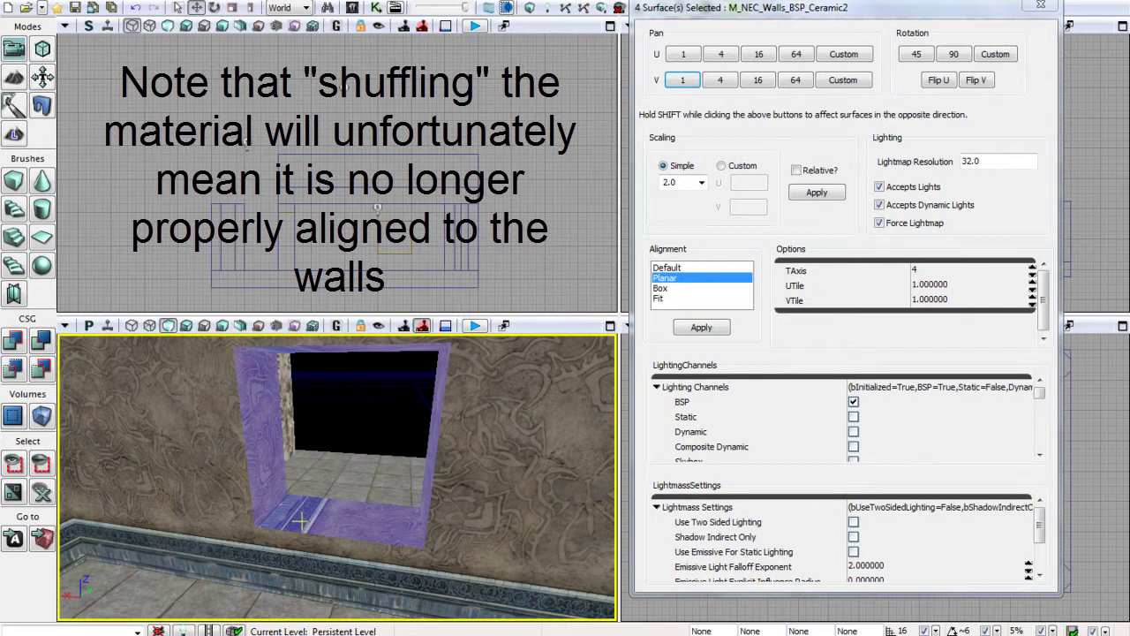
pyautogui.click(300, 521)
pyautogui.click(709, 83)
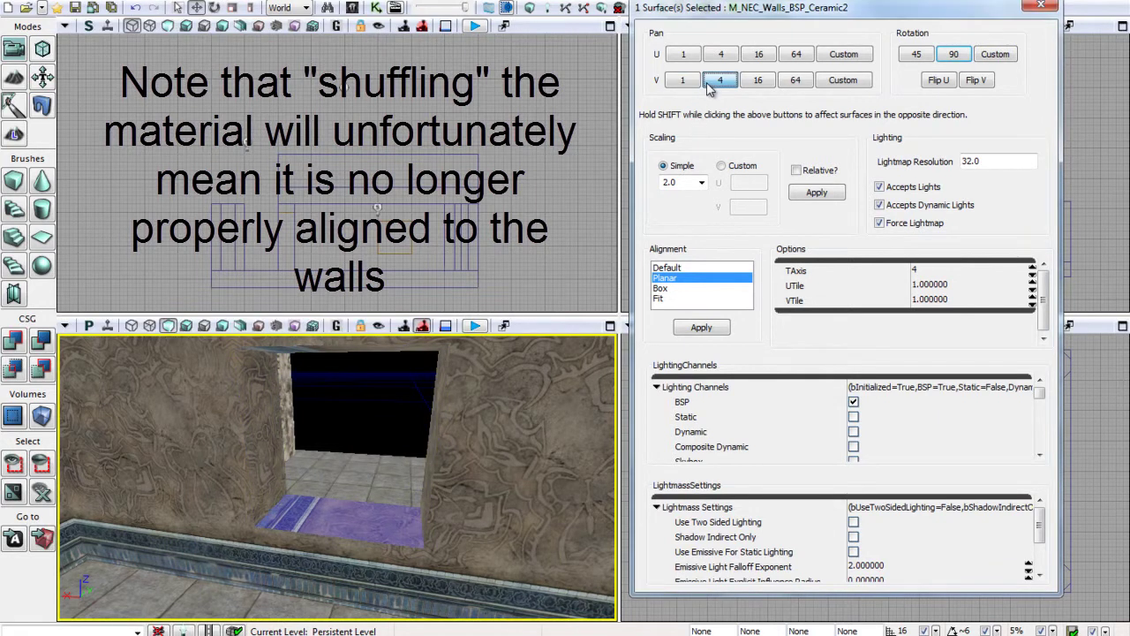
# - Pan the texture on the window opening's top face by 4 along U and in repeated increments of 4 along V
pyautogui.moveTo(367, 471)
pyautogui.mouseDown(button='right')
pyautogui.moveTo(298, 468)
pyautogui.moveTo(386, 334)
pyautogui.moveTo(367, 471)
pyautogui.mouseUp(button='right')
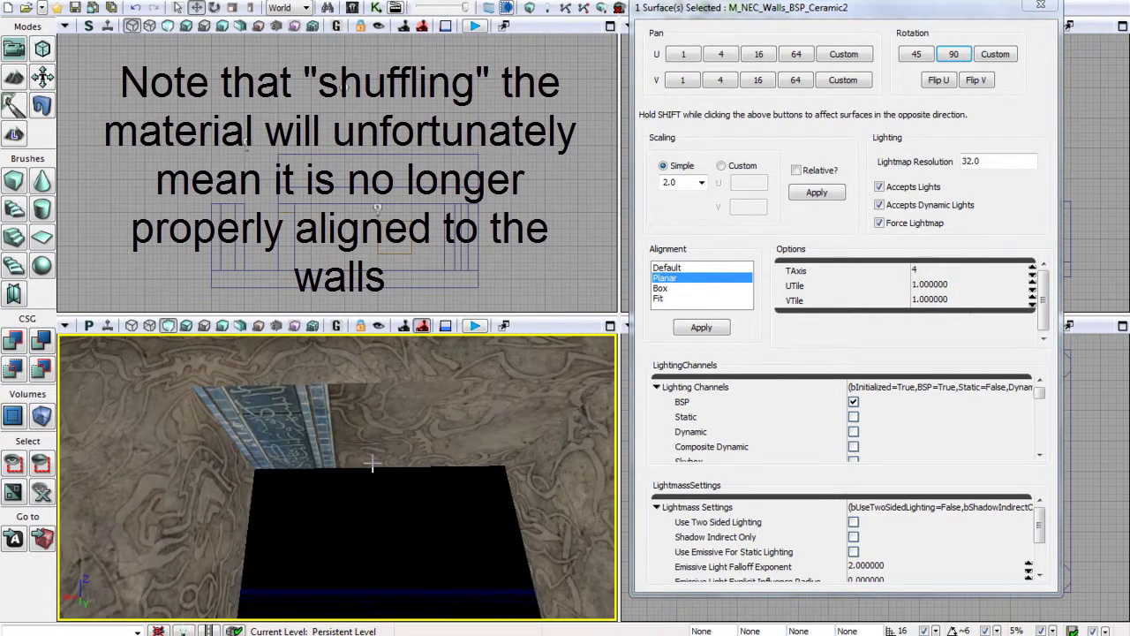
pyautogui.click(406, 429)
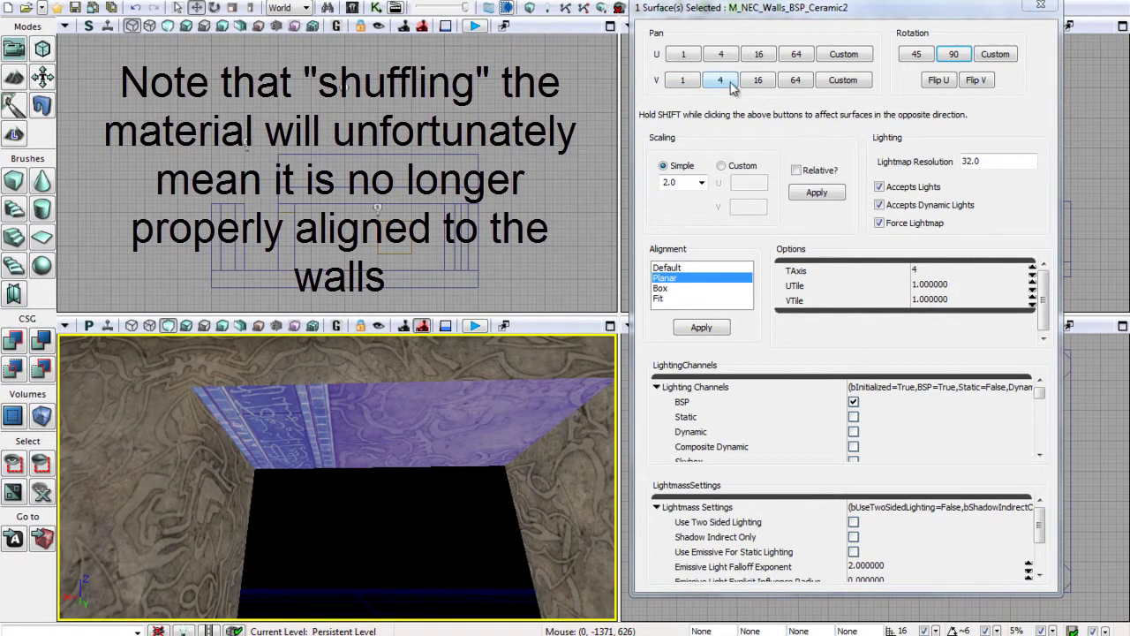
pyautogui.click(730, 57)
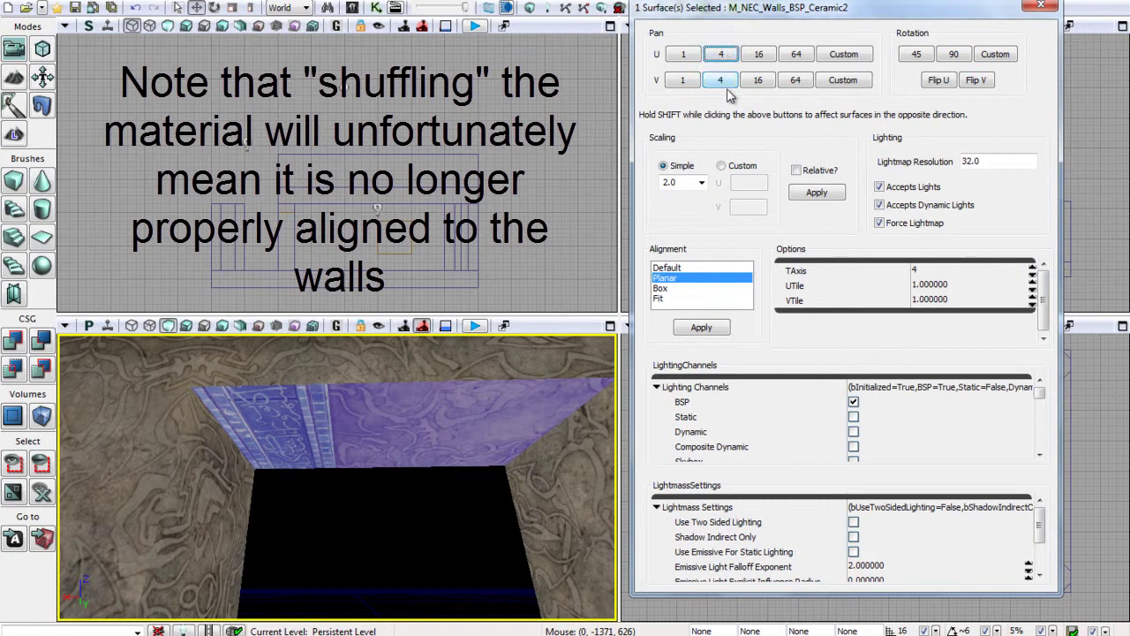
pyautogui.click(730, 86)
pyautogui.click(730, 86)
pyautogui.click(730, 86)
pyautogui.click(730, 87)
pyautogui.click(730, 87)
pyautogui.click(730, 87)
pyautogui.click(721, 80)
pyautogui.click(721, 80)
pyautogui.click(721, 80)
pyautogui.click(722, 81)
pyautogui.click(727, 83)
pyautogui.click(728, 82)
# - Reselect all four inner faces of the window opening, rotate their texture by 90 degrees, and deselect them
pyautogui.moveTo(450, 410); pyautogui.dragTo(403, 502, button='right')
pyautogui.click(395, 534)
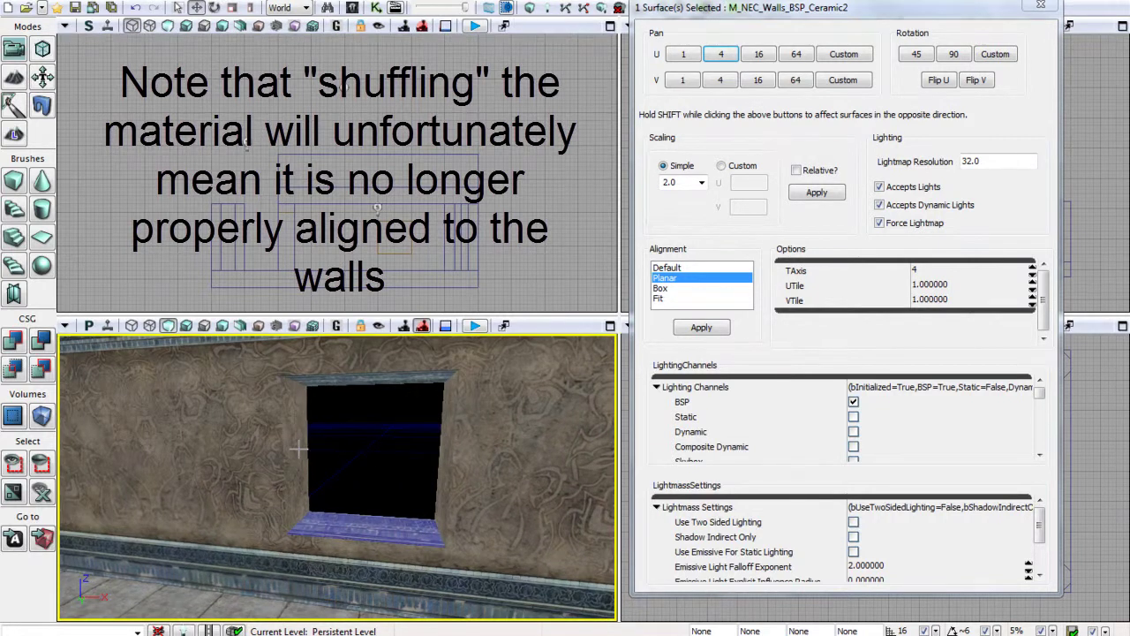
pyautogui.keyDown('ctrl'); pyautogui.click(307, 430); pyautogui.keyUp('ctrl')
pyautogui.keyDown('ctrl'); pyautogui.click(430, 430); pyautogui.keyUp('ctrl')
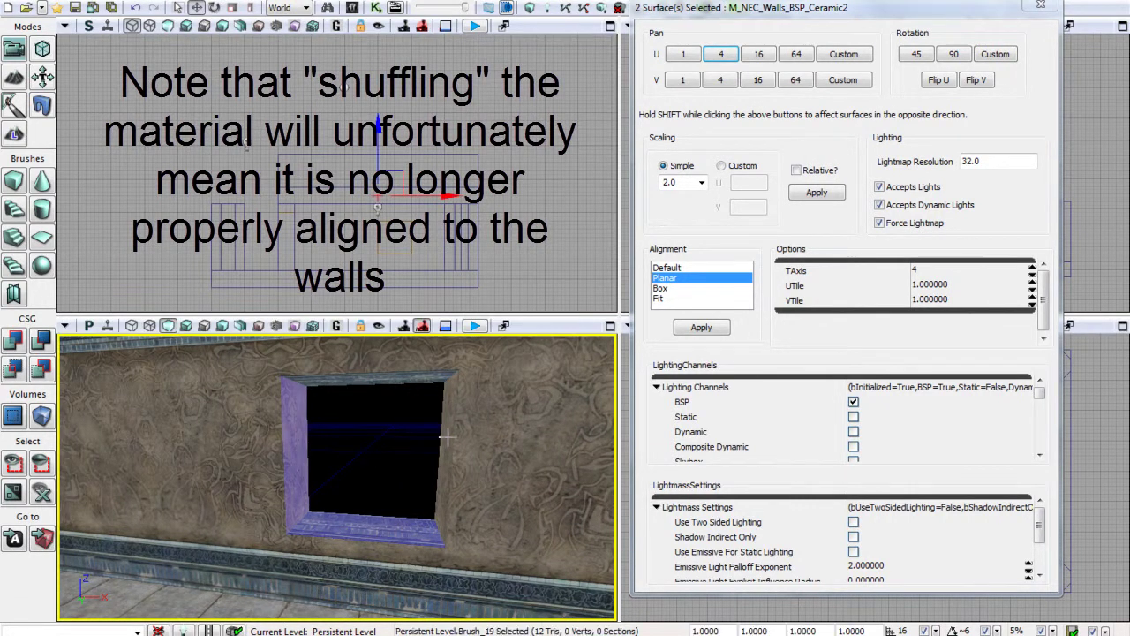
pyautogui.keyDown('ctrl'); pyautogui.click(448, 436); pyautogui.keyUp('ctrl')
pyautogui.keyDown('ctrl'); pyautogui.click(416, 377); pyautogui.keyUp('ctrl')
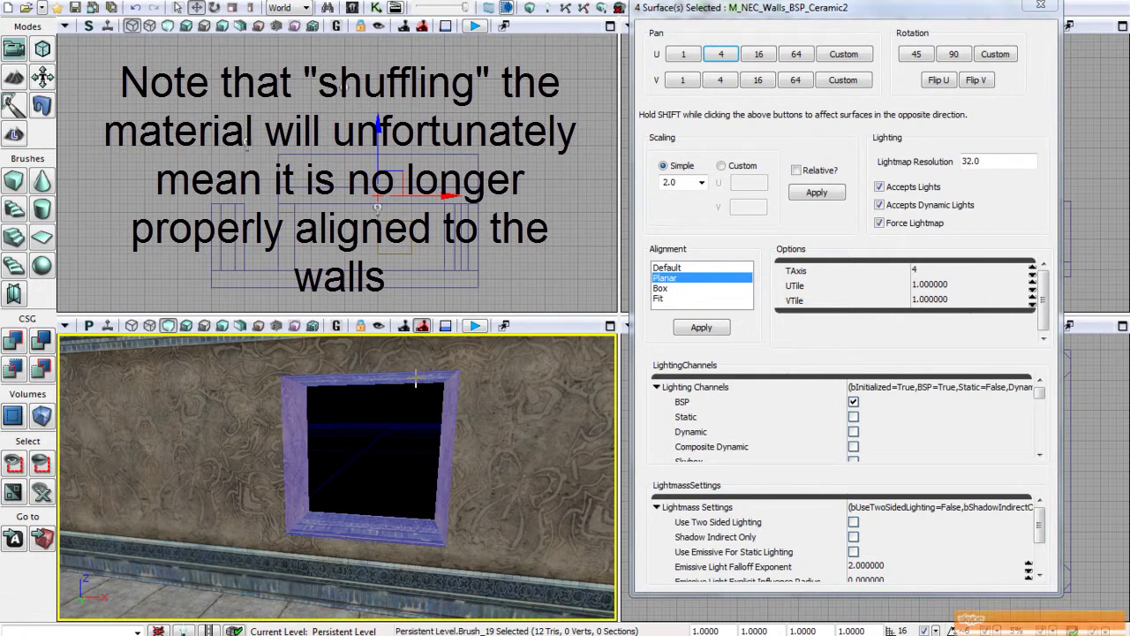
pyautogui.click(957, 55)
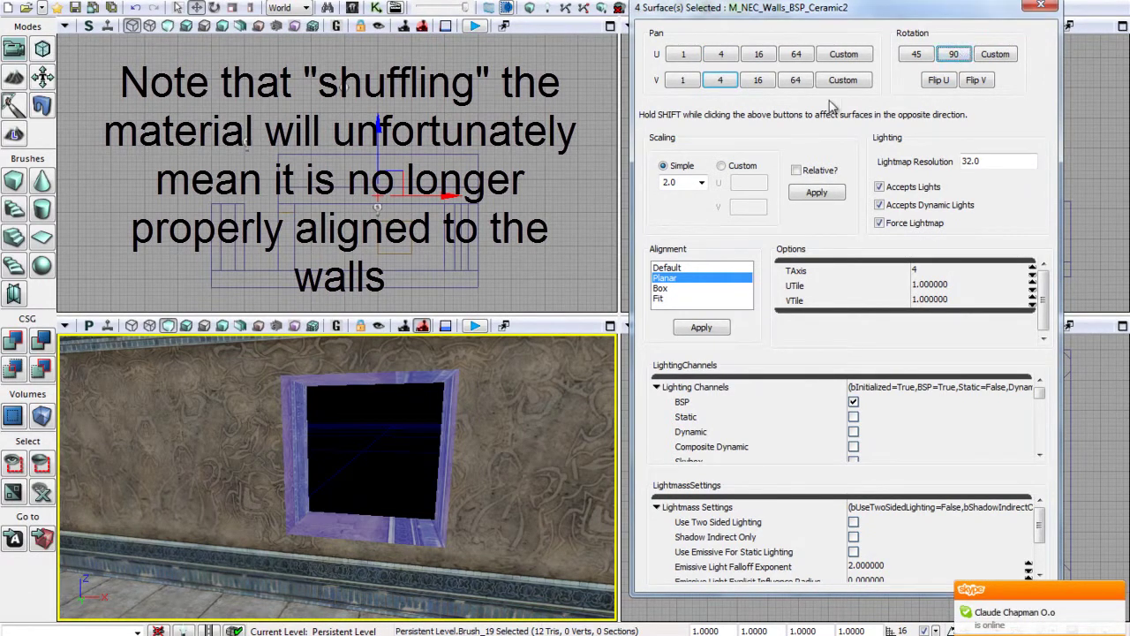
pyautogui.click(380, 524)
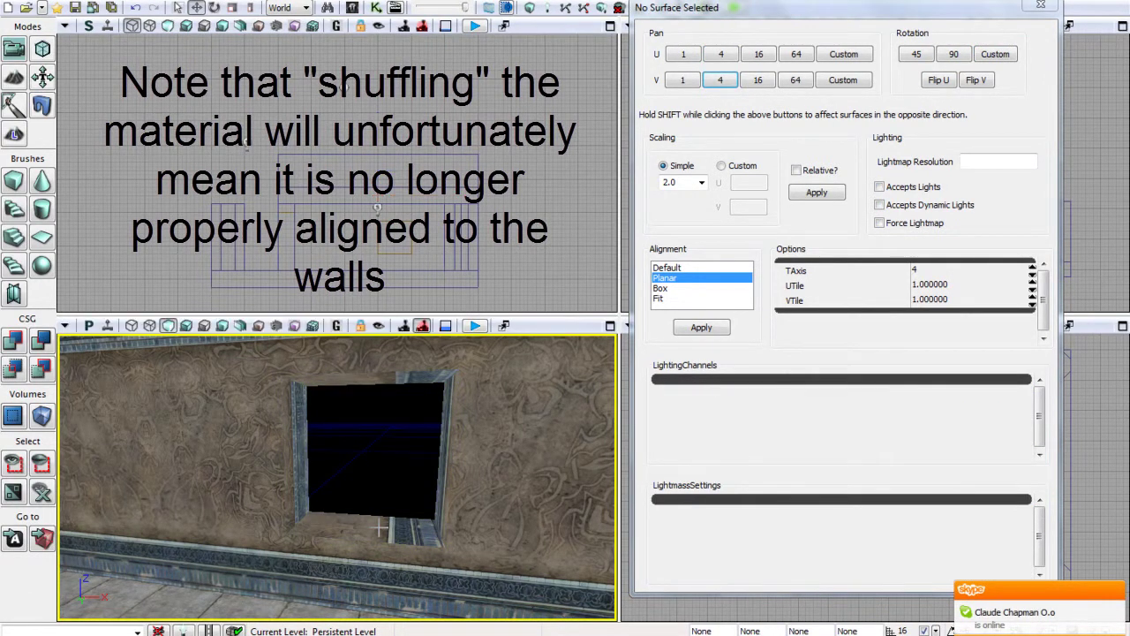
# - Pan the texture on the window opening's left side face along V in increments of 4 until the blue trim is off it
pyautogui.click(303, 481)
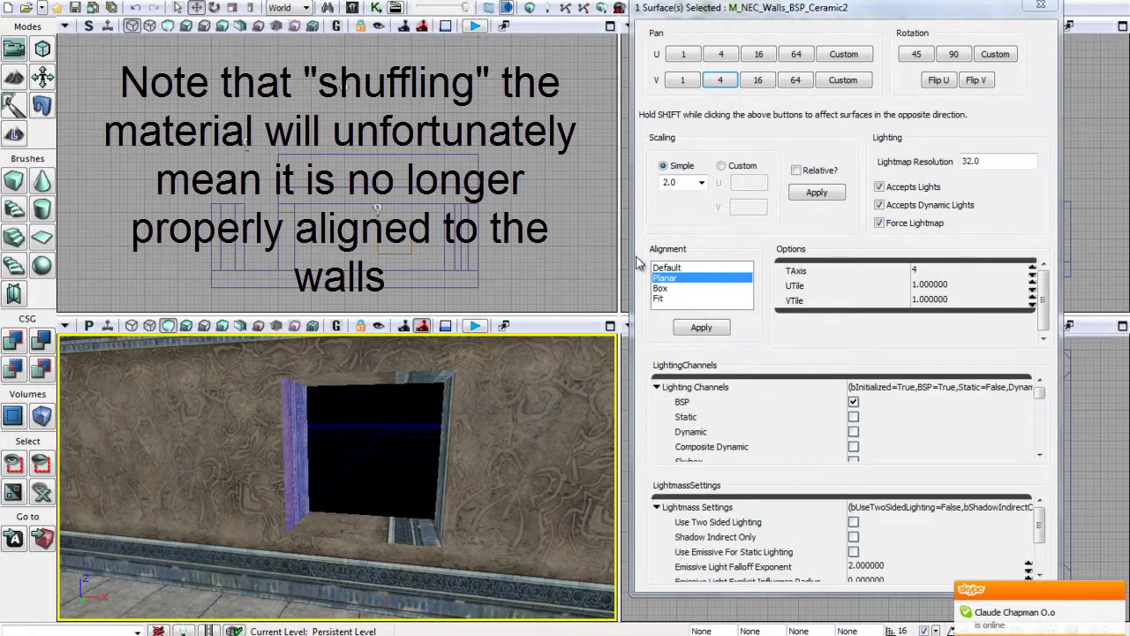
pyautogui.click(726, 81)
pyautogui.click(729, 85)
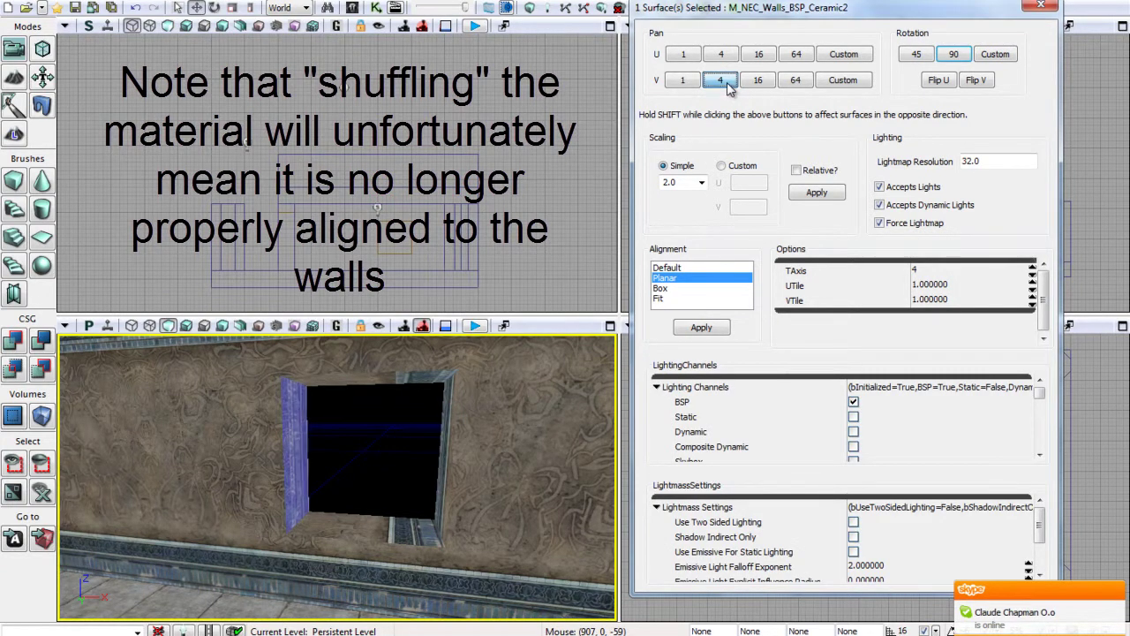
pyautogui.click(728, 86)
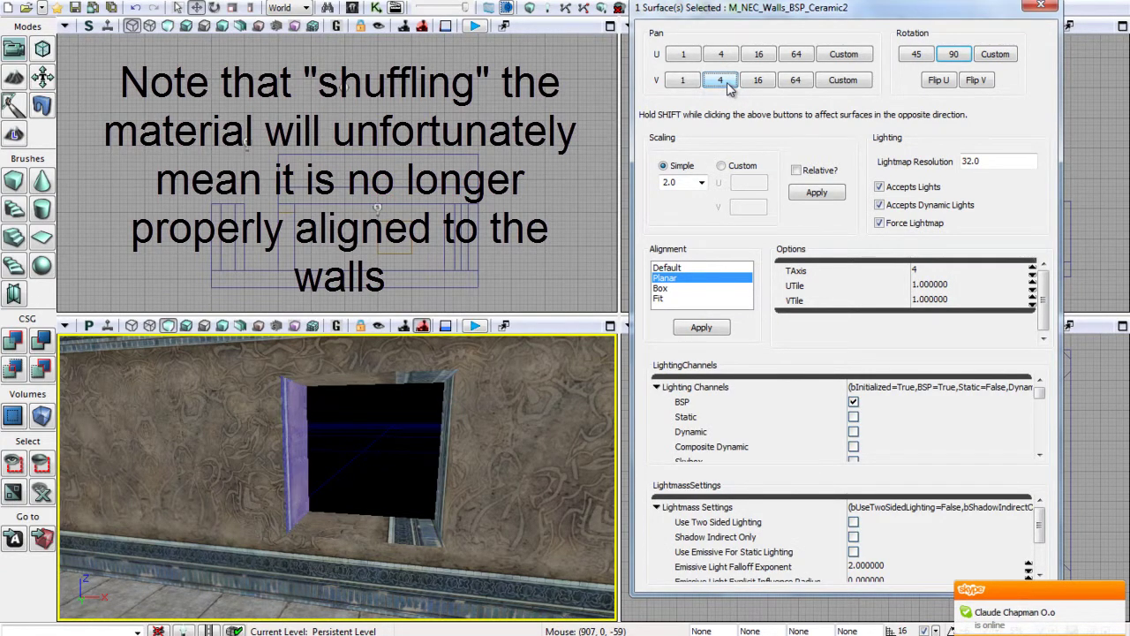
pyautogui.click(728, 83)
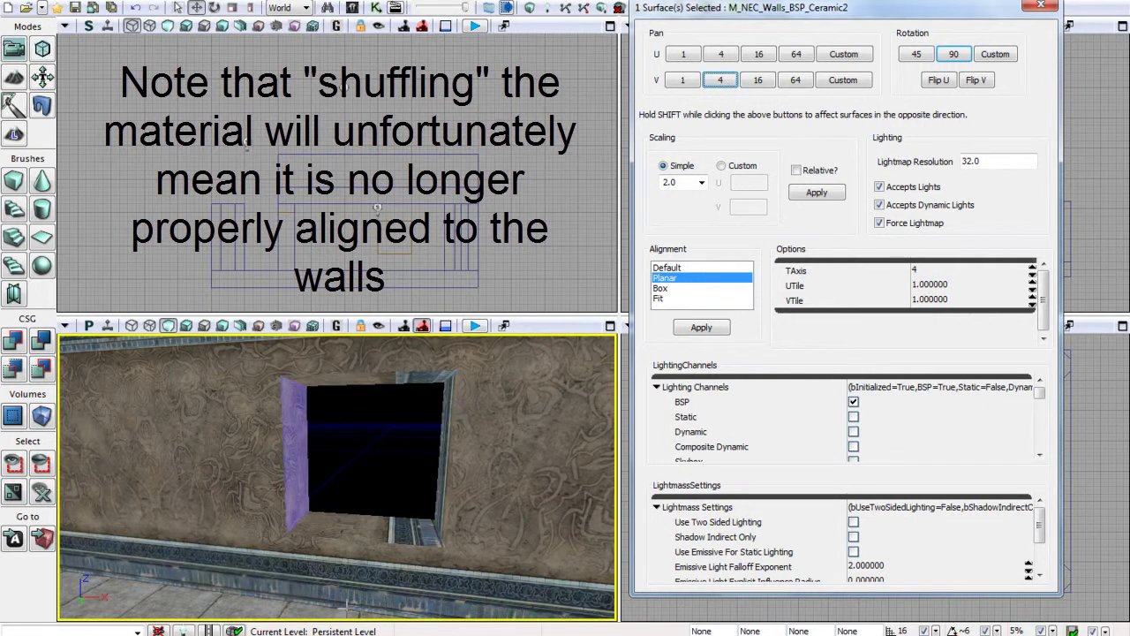
# - Pan the textures on the window opening's sill, right side and top faces along V in increments of 4 to clear the trim
pyautogui.click(375, 532)
pyautogui.click(717, 83)
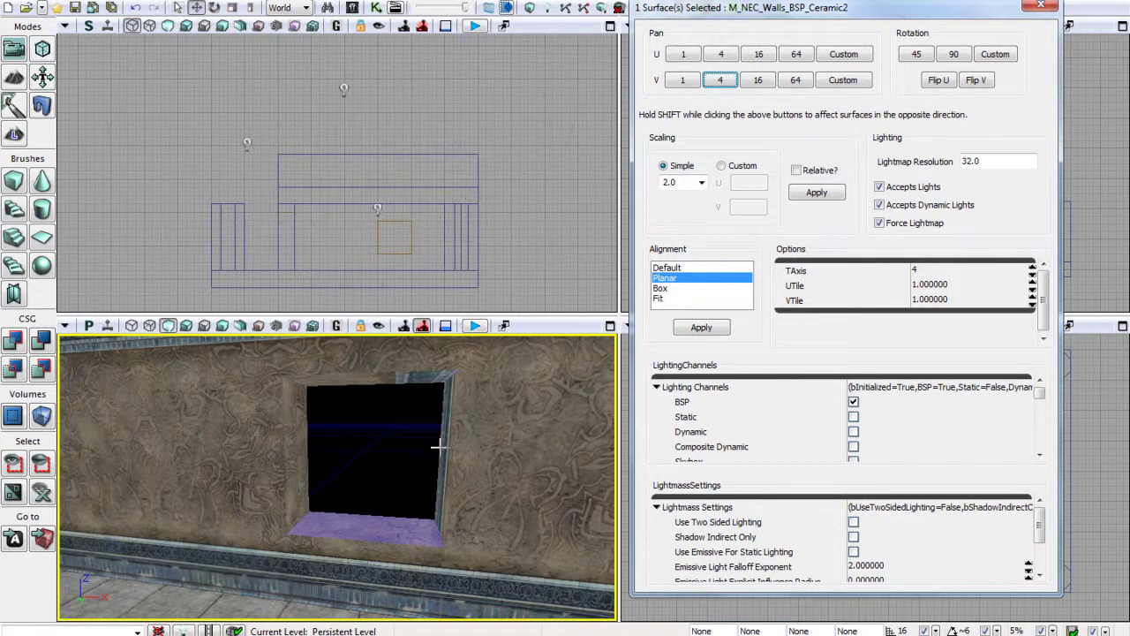
pyautogui.click(438, 446)
pyautogui.click(720, 80)
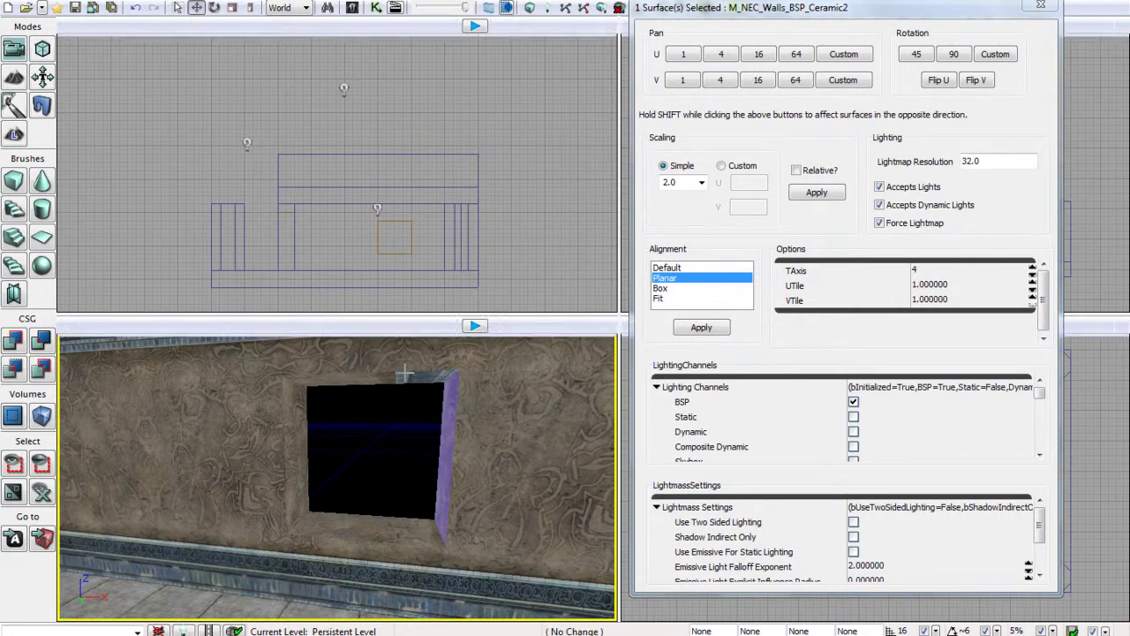
pyautogui.click(406, 380)
pyautogui.click(729, 85)
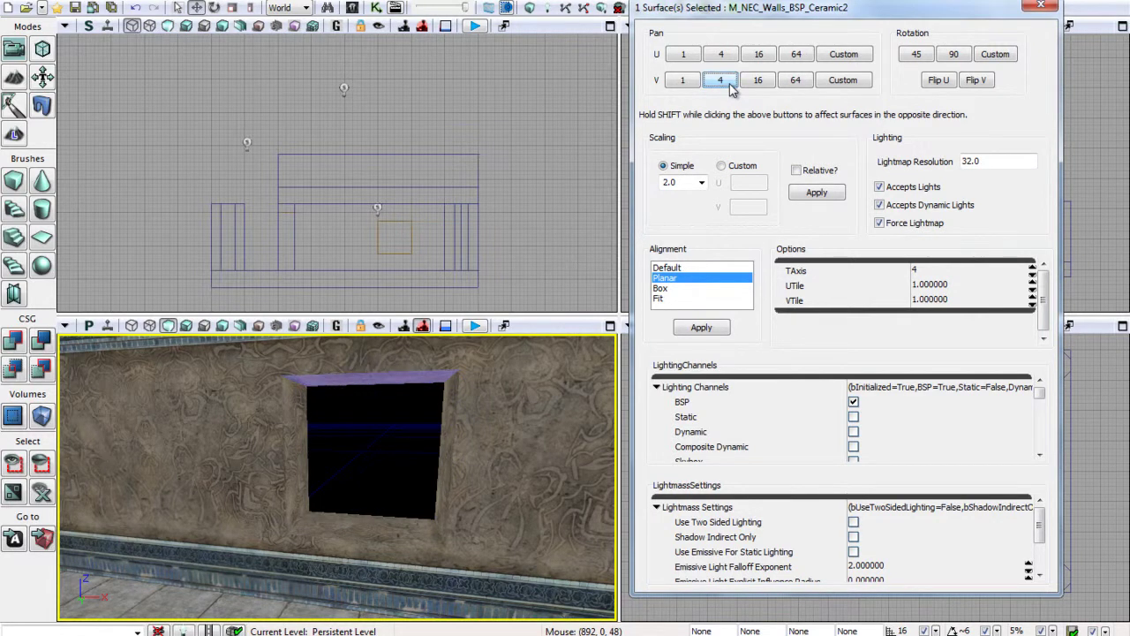
# - Select the doorway frame's top and both side faces, rotate their texture by 90 degrees, and deselect them
pyautogui.click(370, 446)
pyautogui.moveTo(365, 467); pyautogui.dragTo(226, 453, button='right')
pyautogui.moveTo(226, 454); pyautogui.dragTo(206, 443)
pyautogui.moveTo(206, 443); pyautogui.dragTo(363, 465, button='right')
pyautogui.click(350, 363)
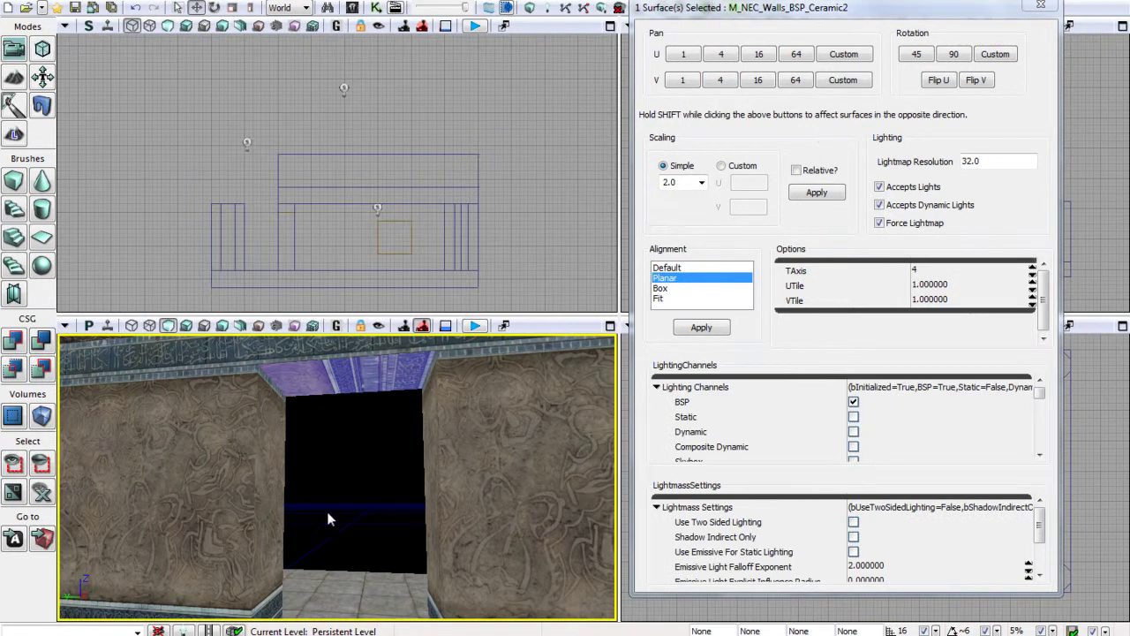
pyautogui.keyDown('ctrl'); pyautogui.click(277, 497); pyautogui.keyUp('ctrl')
pyautogui.keyDown('ctrl'); pyautogui.click(433, 476); pyautogui.keyUp('ctrl')
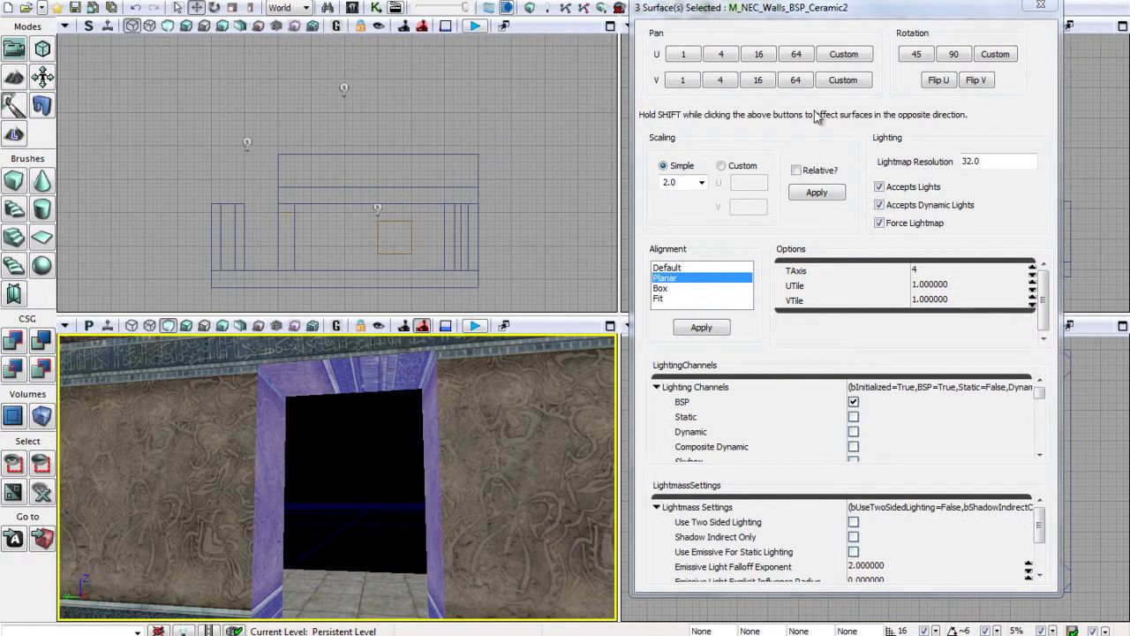
pyautogui.click(953, 56)
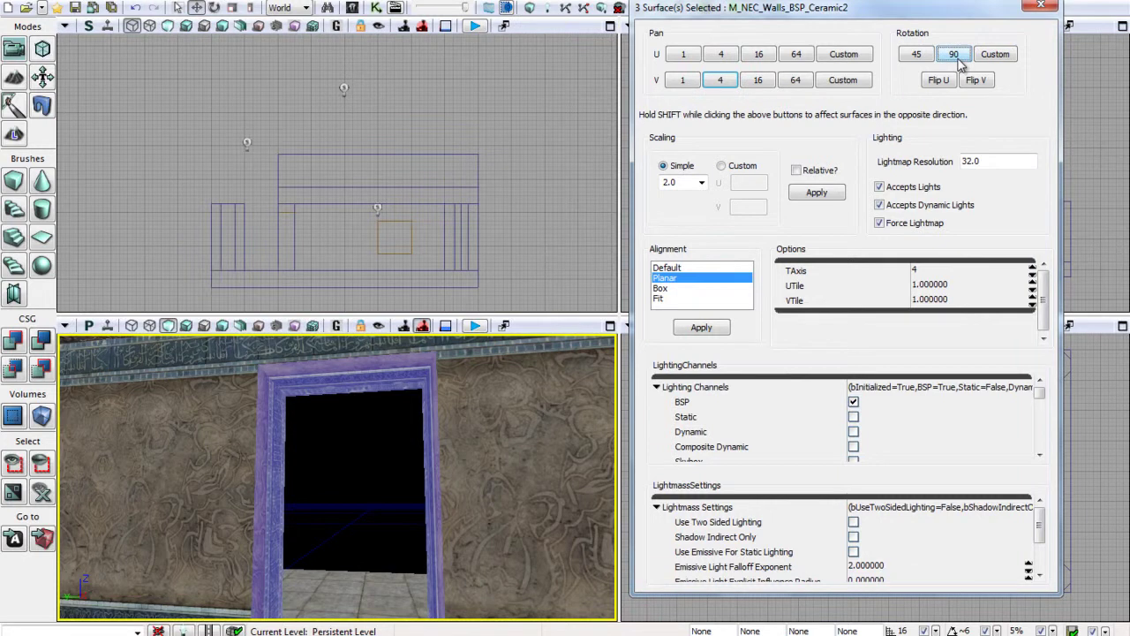
pyautogui.click(388, 454)
# - Reselect the doorway frame's side and top faces and pan their texture along V in increments of 4
pyautogui.moveTo(386, 476)
pyautogui.mouseDown(button='right')
pyautogui.moveTo(398, 566)
pyautogui.moveTo(351, 489)
pyautogui.moveTo(378, 501)
pyautogui.moveTo(383, 463)
pyautogui.mouseUp(button='right')
pyautogui.click(305, 510)
pyautogui.moveTo(318, 509)
pyautogui.mouseDown(button='right')
pyautogui.moveTo(393, 399)
pyautogui.moveTo(379, 411)
pyautogui.mouseUp(button='right')
pyautogui.keyDown('ctrl'); pyautogui.keyDown('shift'); pyautogui.click(379, 411); pyautogui.keyUp('shift'); pyautogui.keyUp('ctrl')
pyautogui.keyDown('ctrl'); pyautogui.click(465, 485); pyautogui.keyUp('ctrl')
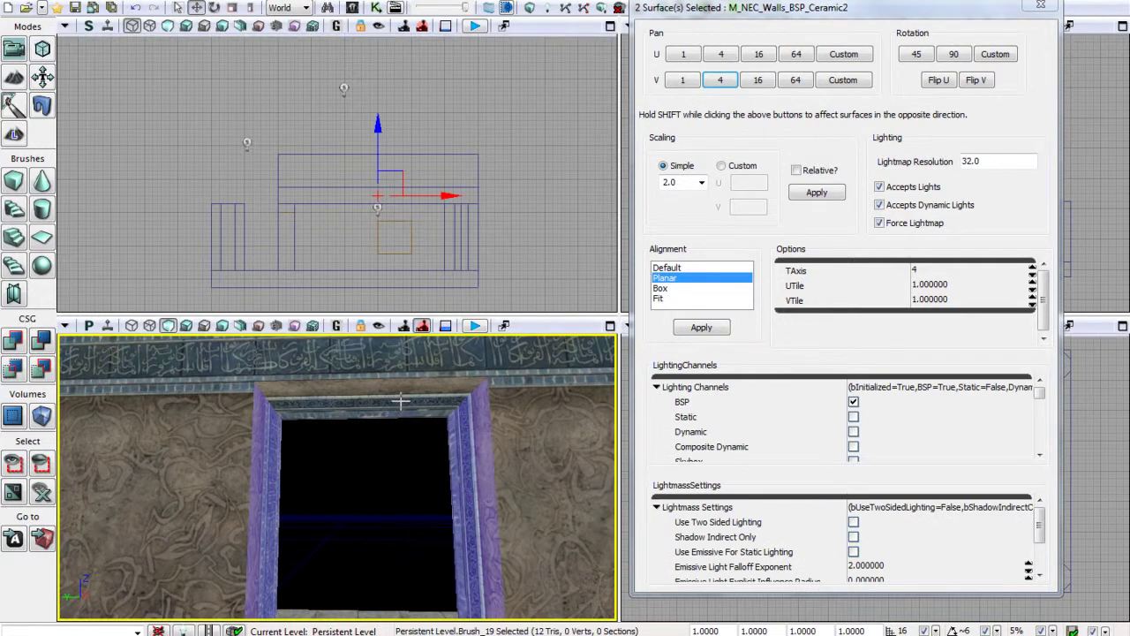
pyautogui.keyDown('ctrl'); pyautogui.click(398, 403); pyautogui.keyUp('ctrl')
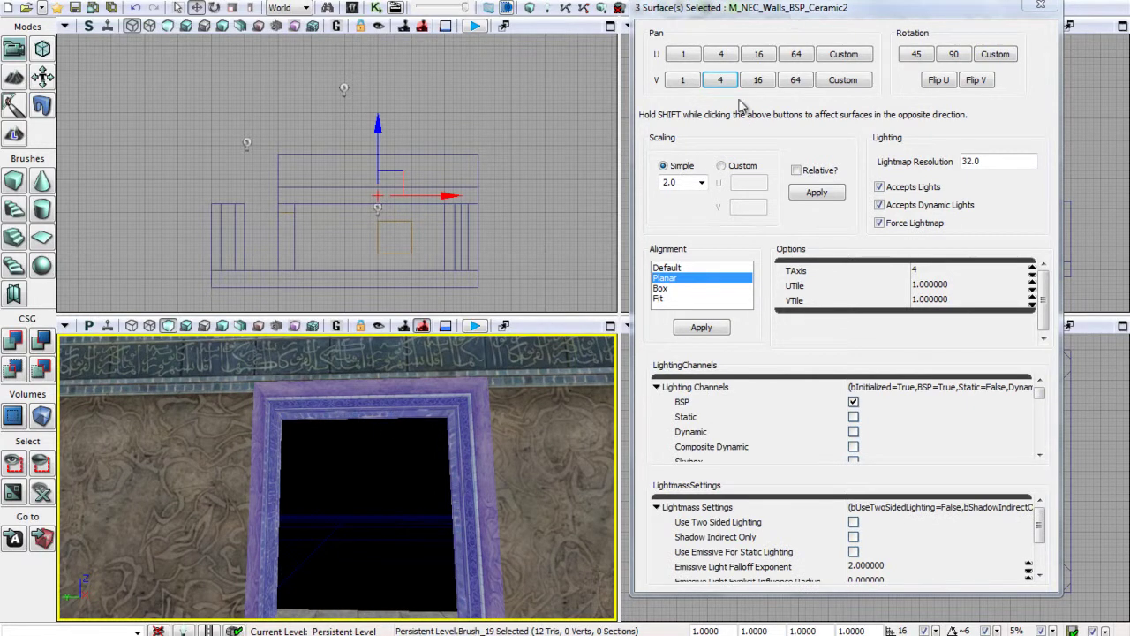
pyautogui.click(728, 85)
pyautogui.click(725, 80)
pyautogui.click(725, 81)
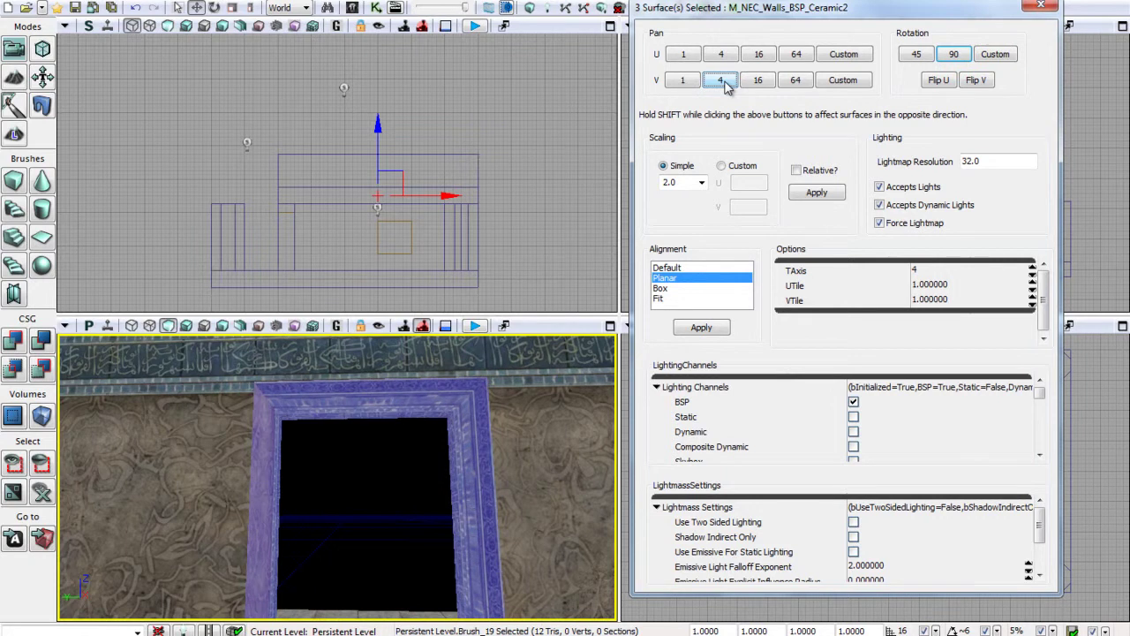
pyautogui.click(724, 80)
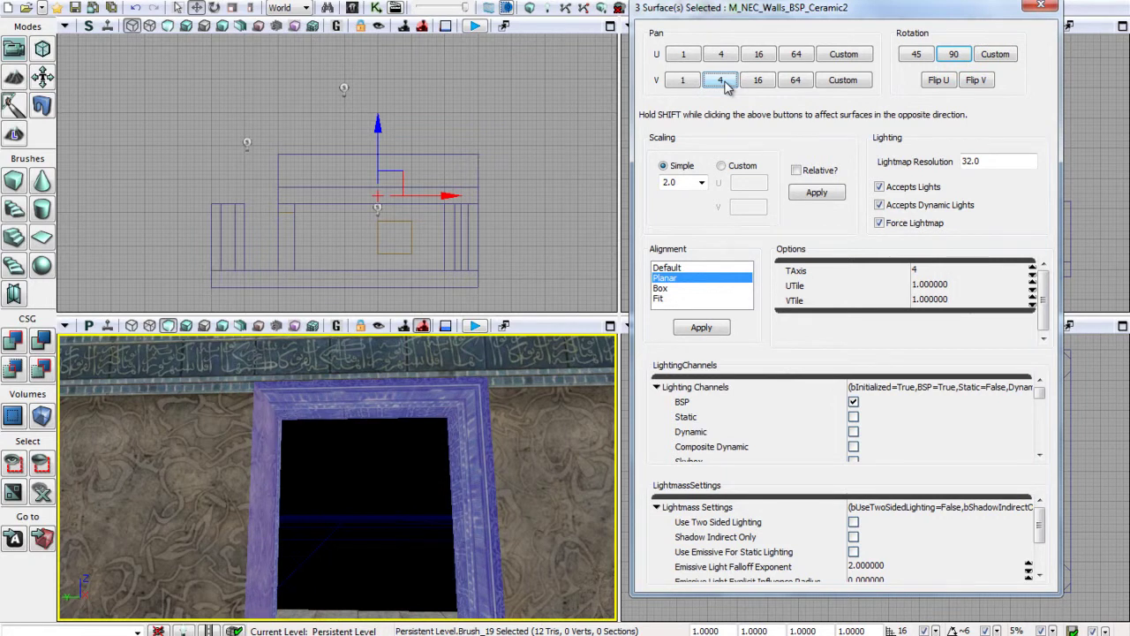
# - Select only the doorway frame's left side face and pan its texture along V in repeated increments of 4 to bring the trim onto it
pyautogui.moveTo(378, 489); pyautogui.dragTo(297, 537, button='right')
pyautogui.click(376, 486)
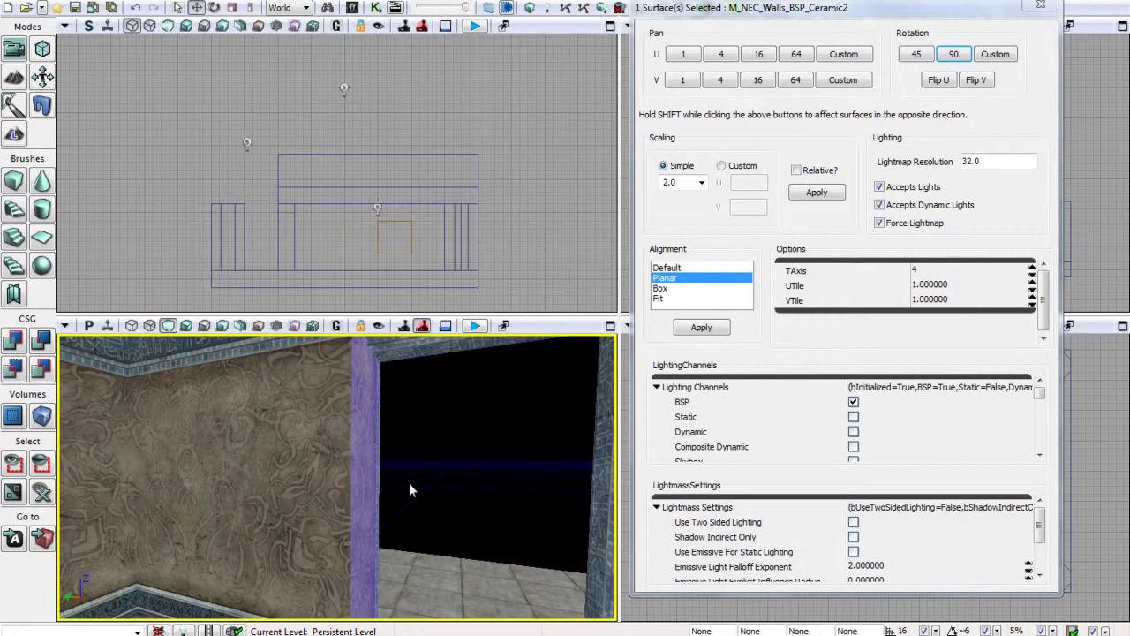
pyautogui.click(725, 86)
pyautogui.click(726, 86)
pyautogui.click(725, 85)
pyautogui.click(726, 86)
pyautogui.click(726, 86)
pyautogui.click(725, 85)
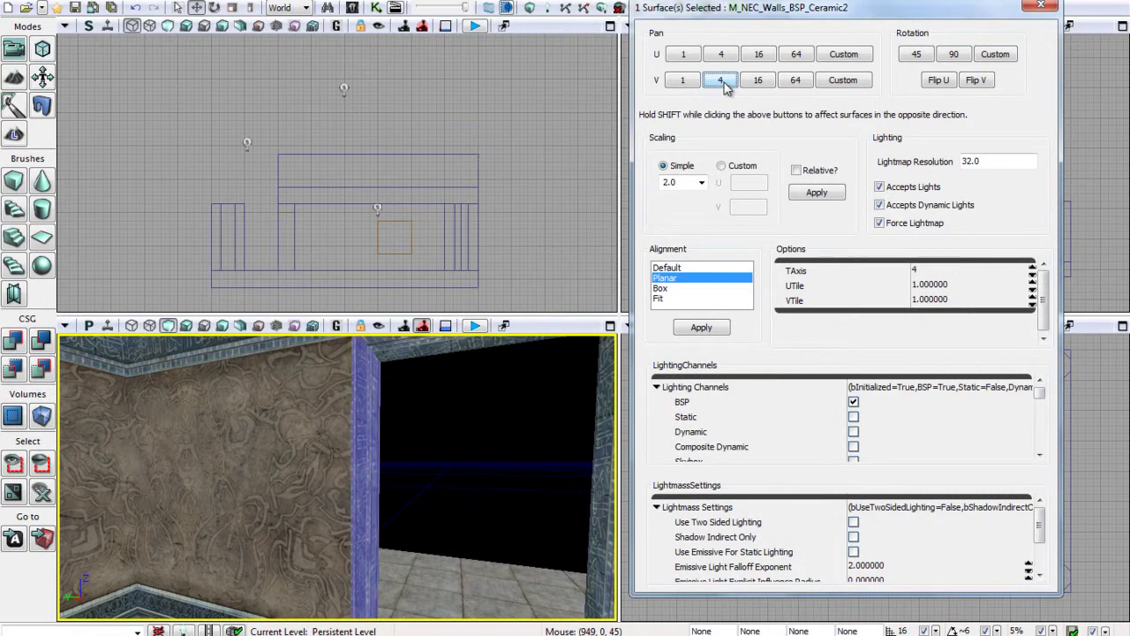
# - Deselect the surfaces and examine the textured house from the inside and the outside
pyautogui.moveTo(479, 438); pyautogui.dragTo(537, 405, button='right')
pyautogui.click(466, 545)
pyautogui.moveTo(425, 529); pyautogui.dragTo(327, 442, button='right')
pyautogui.moveTo(407, 496)
pyautogui.mouseDown(button='right')
pyautogui.moveTo(296, 584)
pyautogui.moveTo(375, 513)
pyautogui.moveTo(353, 521)
pyautogui.moveTo(502, 520)
pyautogui.moveTo(397, 512)
pyautogui.mouseUp(button='right')
pyautogui.moveTo(266, 524); pyautogui.dragTo(429, 437, button='right')
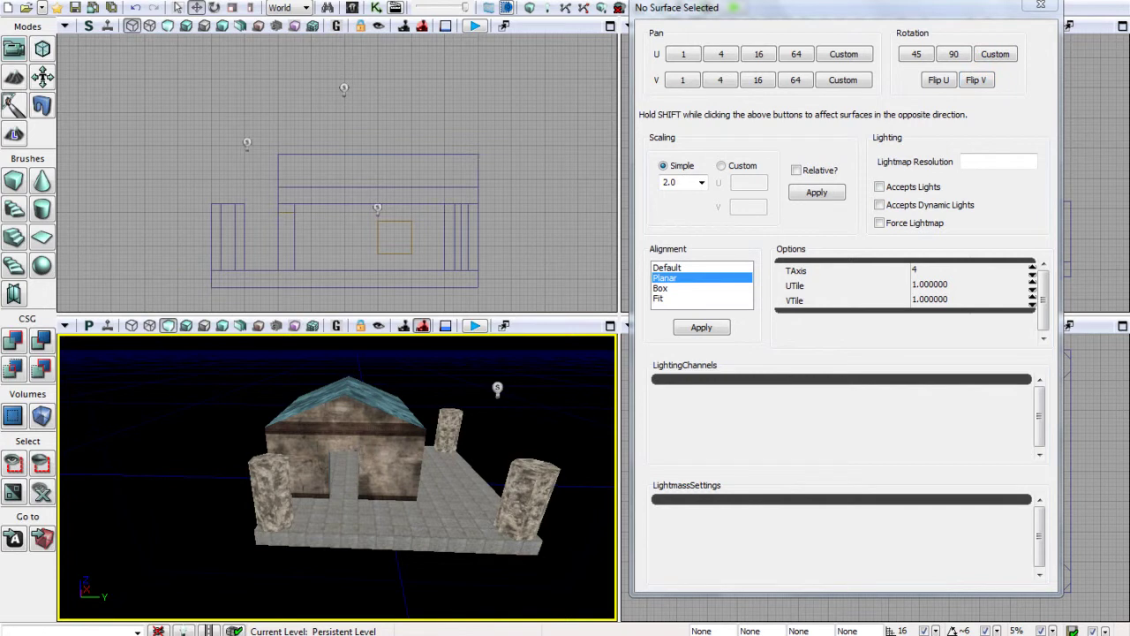
pyautogui.moveTo(549, 424); pyautogui.dragTo(512, 418, button='right')
pyautogui.moveTo(512, 418); pyautogui.dragTo(572, 398)
pyautogui.moveTo(572, 398); pyautogui.dragTo(618, 334, button='right')
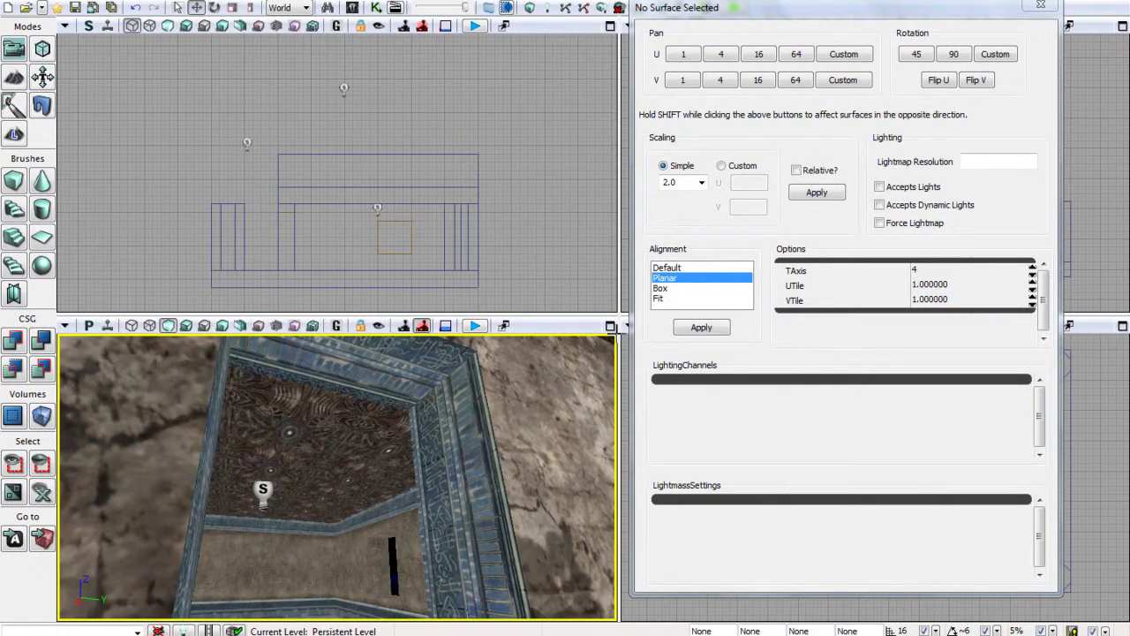